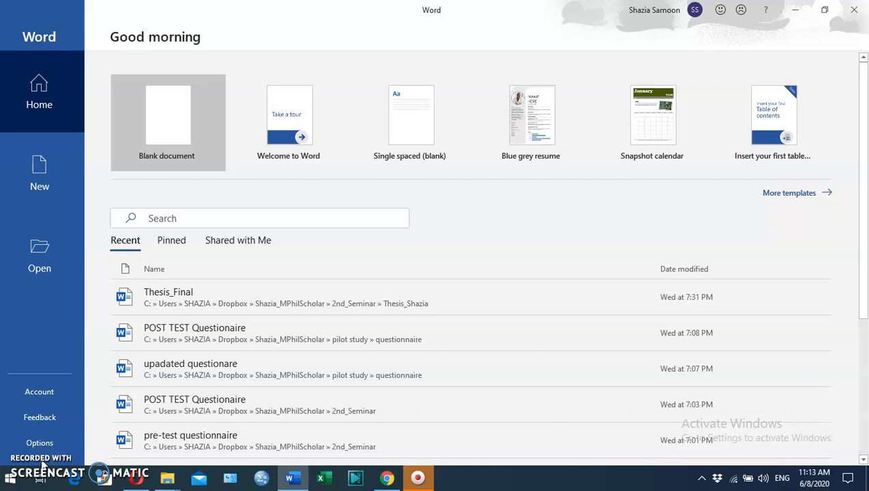
Step: Create a blank document and show the referencing tools that include the Mendeley Cite-O-Matic commands
scroll(41, 436, "down", 2)
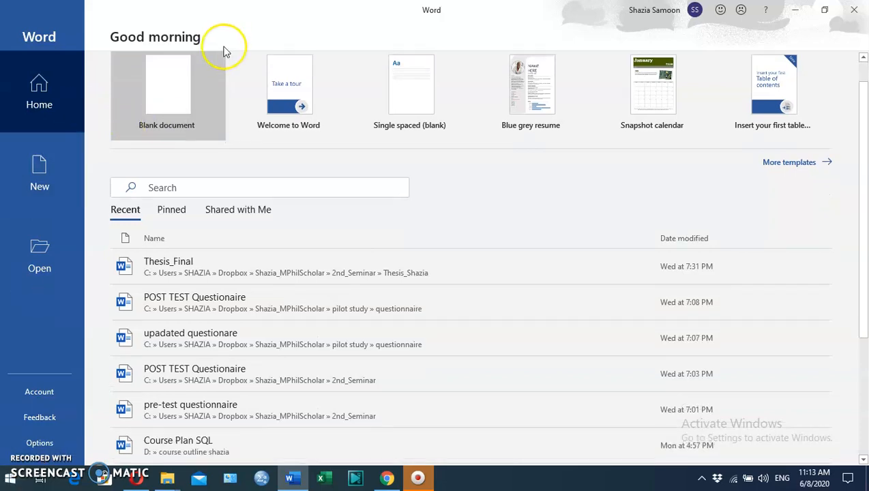
left_click(174, 80)
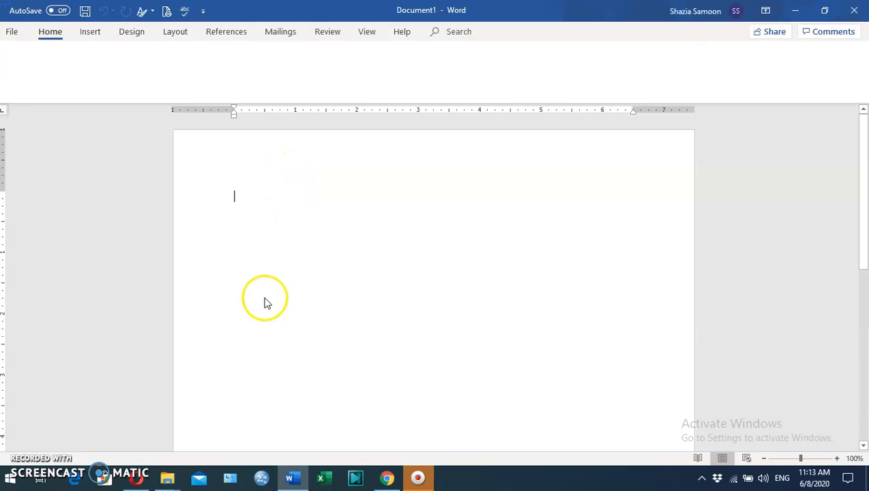
right_click(217, 32)
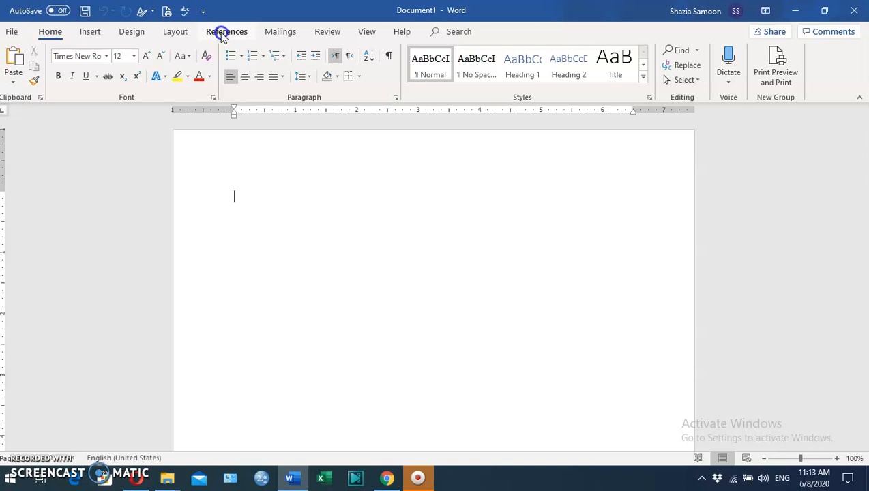
left_click(221, 34)
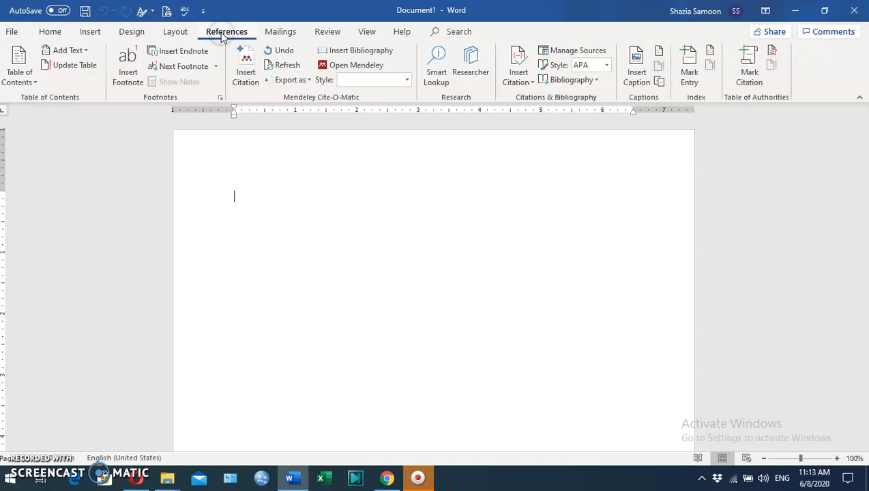
left_click(260, 187)
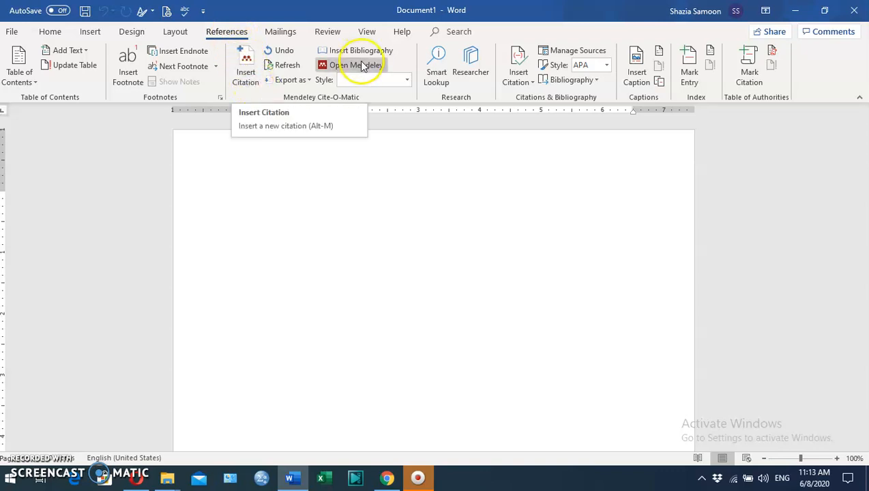
left_click(247, 74)
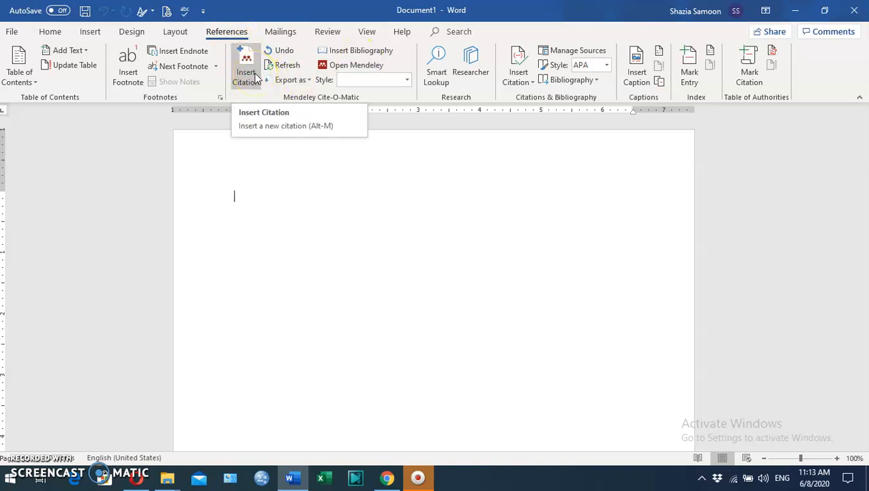
left_click(324, 65)
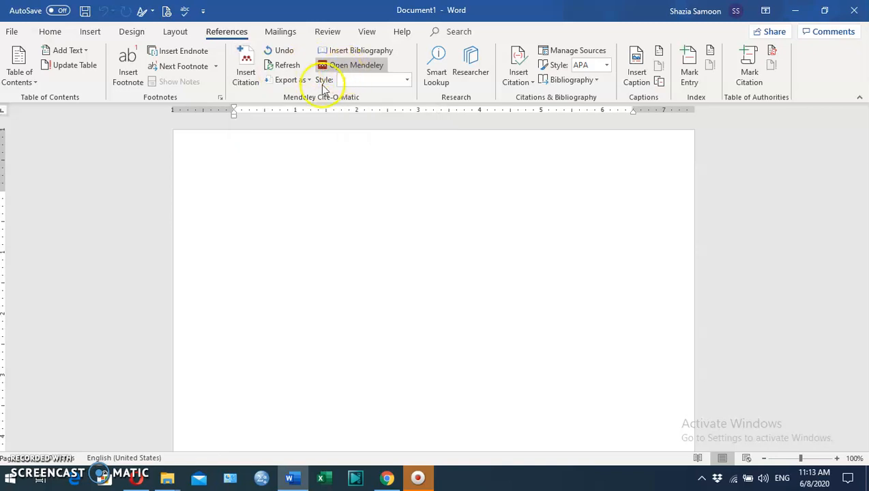
scroll(218, 39, "down", 2)
Step: Launch Mendeley Desktop through the document's Mendeley Cite-O-Matic commands and dismiss the notice
left_click(225, 31)
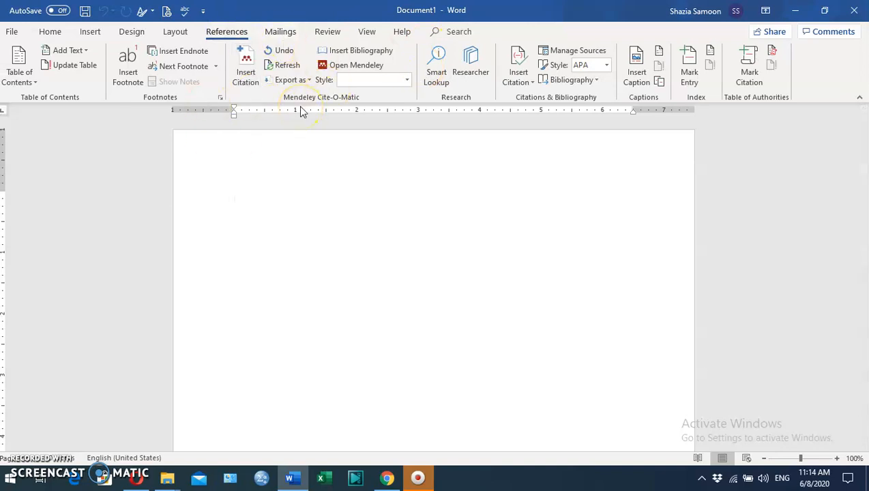
left_click(345, 72)
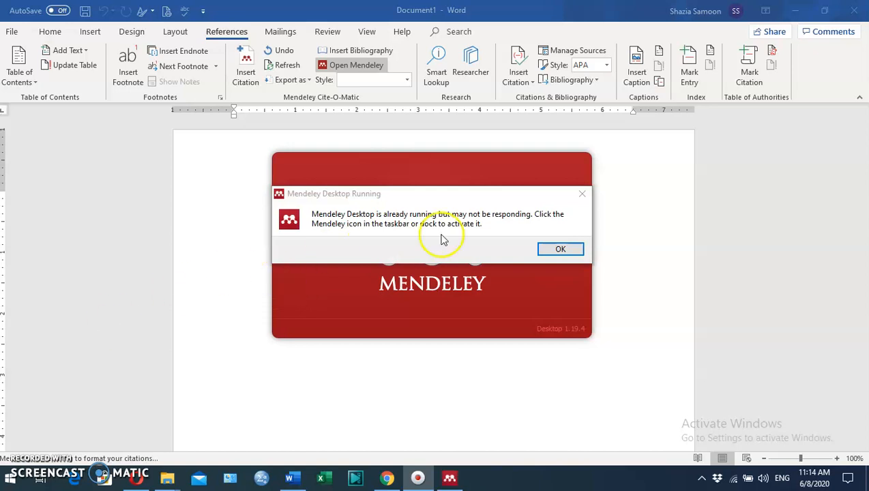
left_click(559, 249)
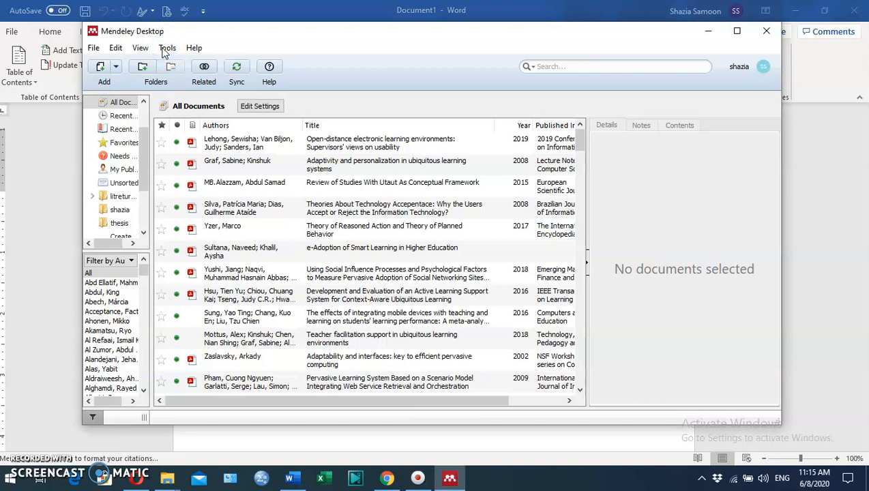
Step: Check Mendeley Desktop's entry for the MS Word plugin, and view and close the program's Options dialog
left_click(168, 51)
left_click(166, 49)
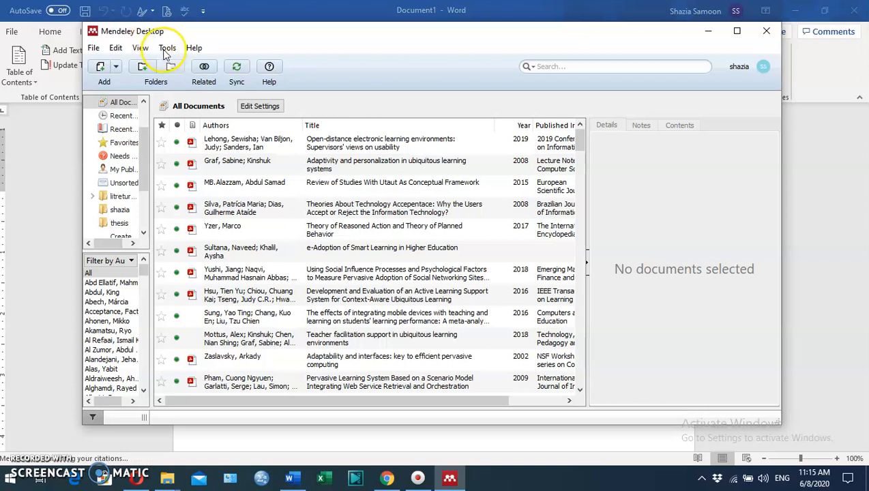
left_click(167, 49)
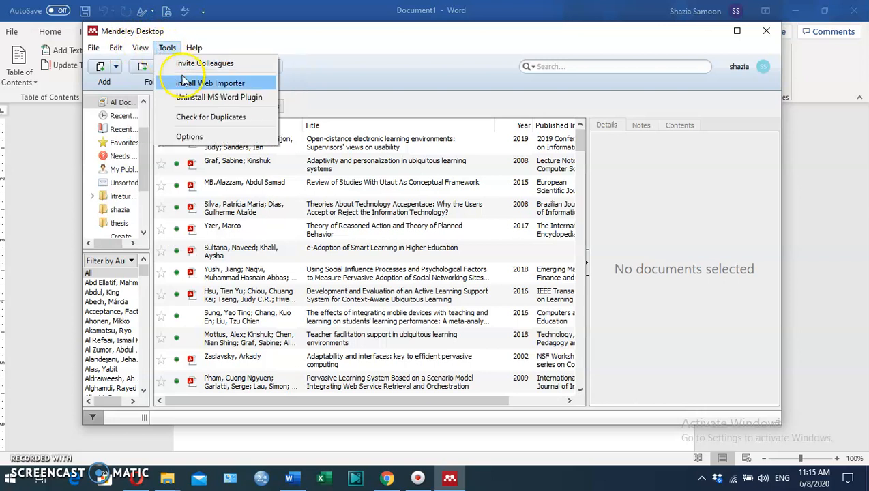
left_click(228, 100)
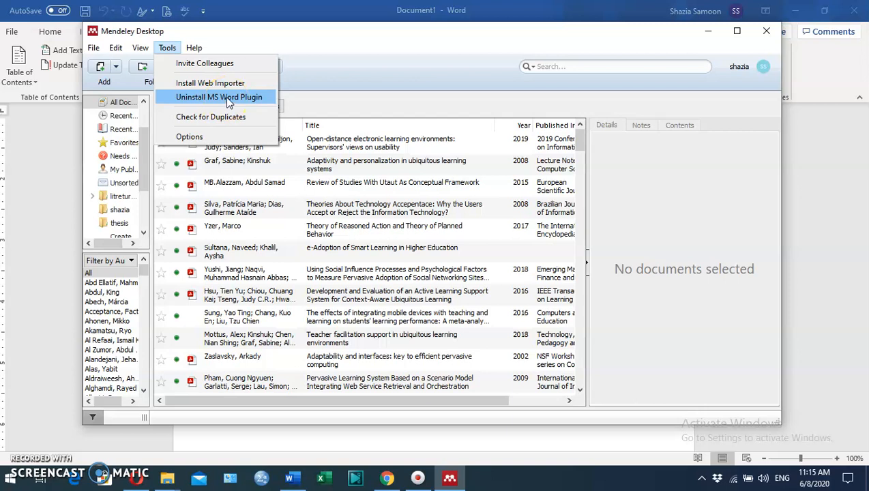
left_click(199, 137)
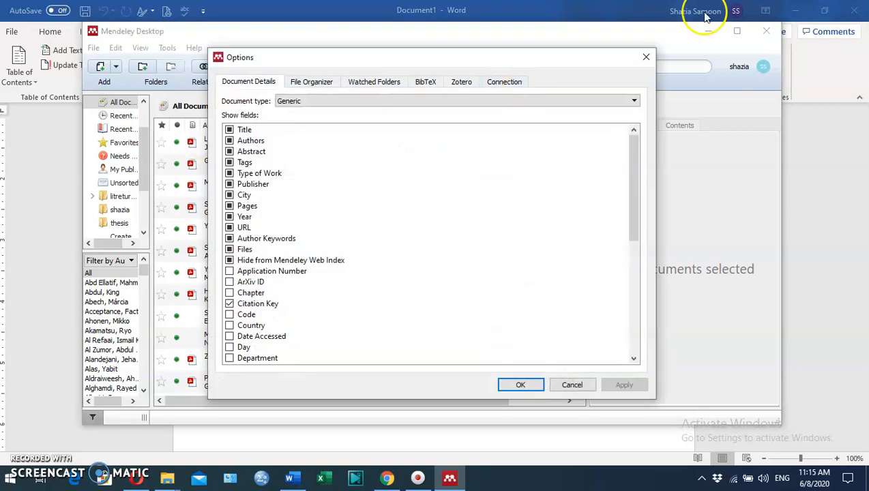
left_click(646, 57)
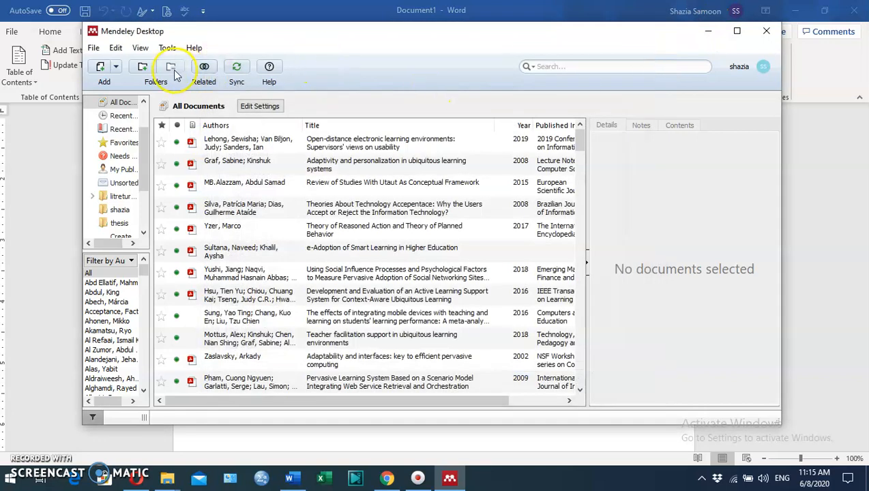
Step: View the available citation styles and the library's file commands, and go back to the Word document
left_click(140, 50)
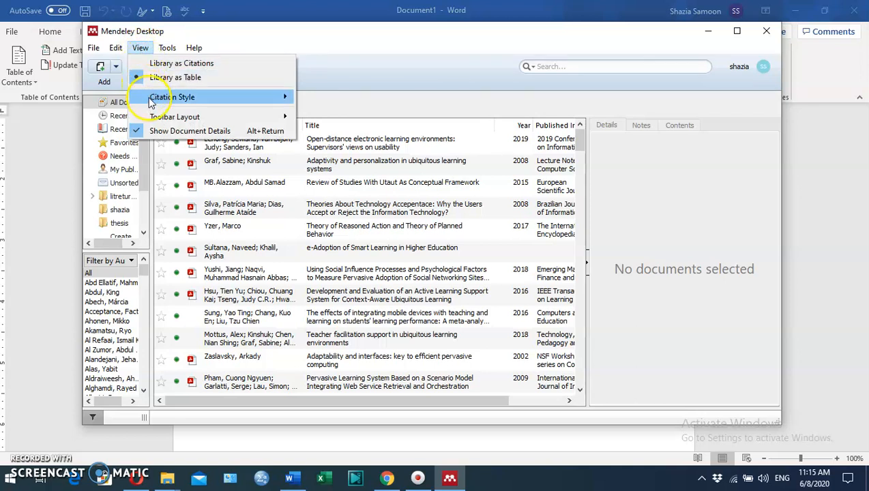
mouse_move(152, 102)
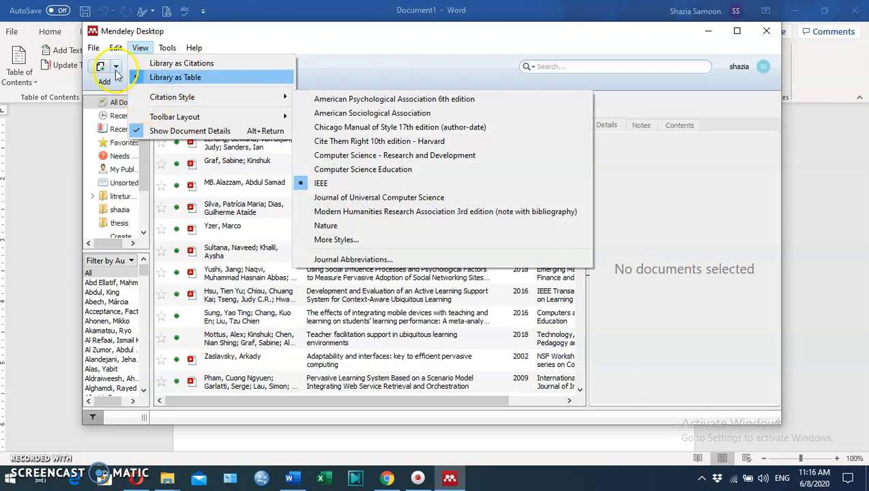
left_click(96, 51)
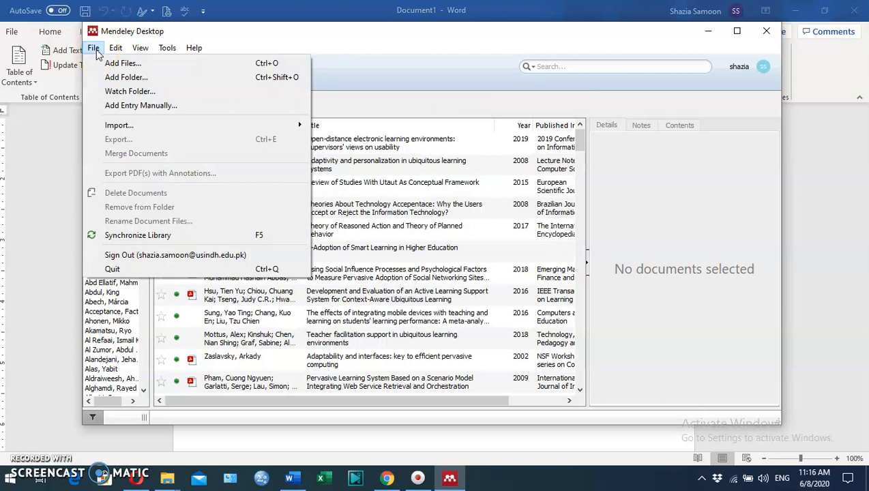
mouse_move(170, 51)
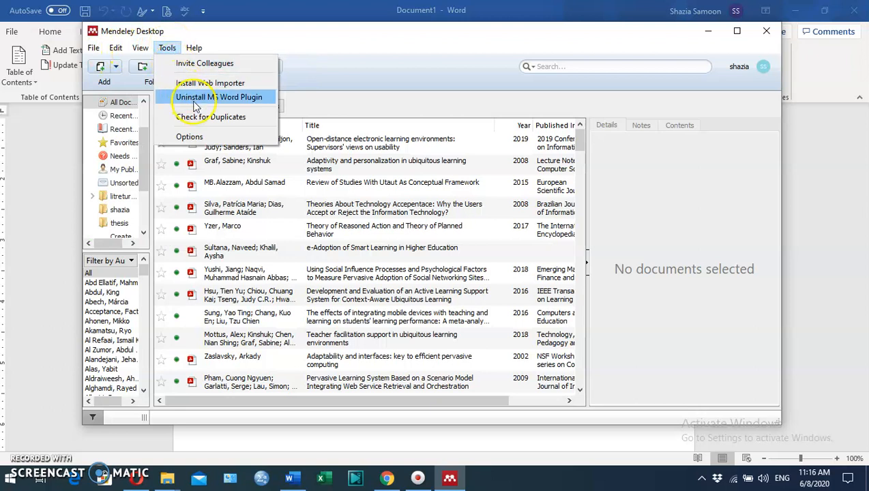
left_click(71, 149)
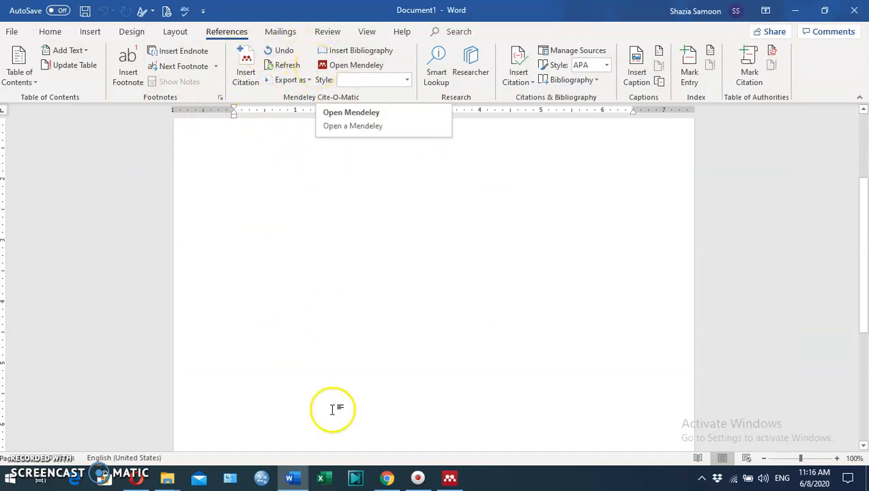
Step: Switch to Mendeley Desktop, recheck the MS Word plugin entry, and return to the Word document
left_click(450, 480)
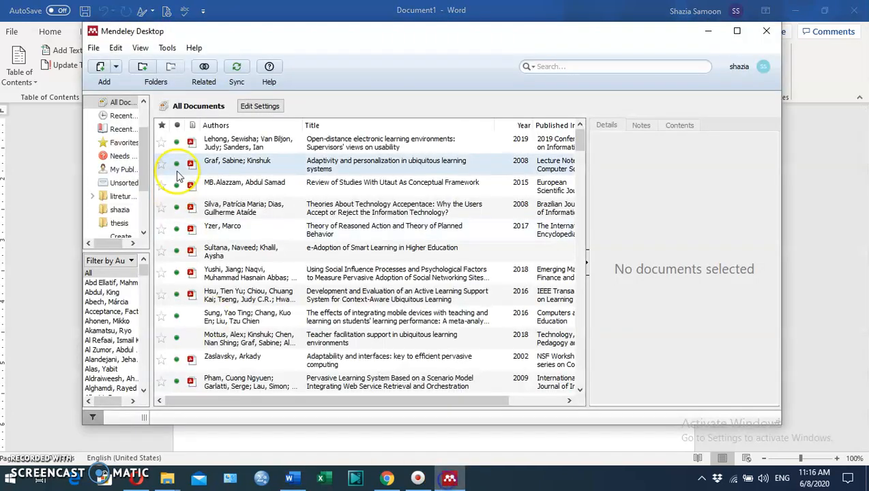
left_click(166, 48)
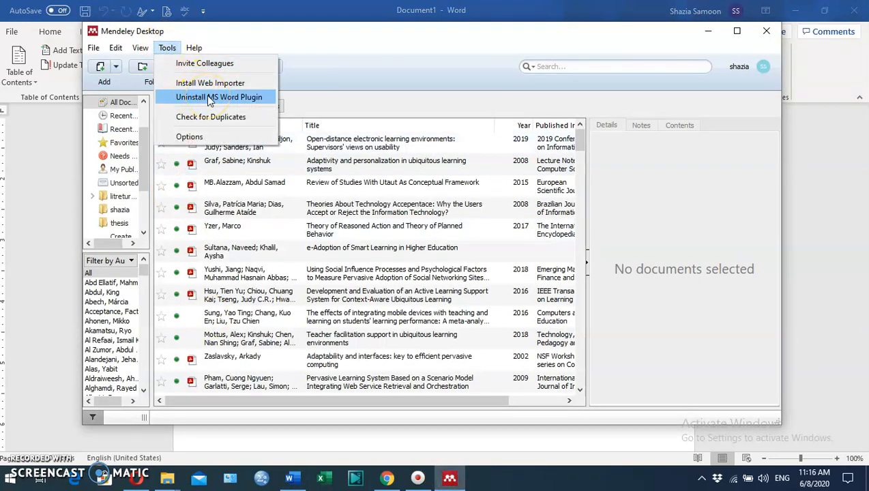
left_click(85, 126)
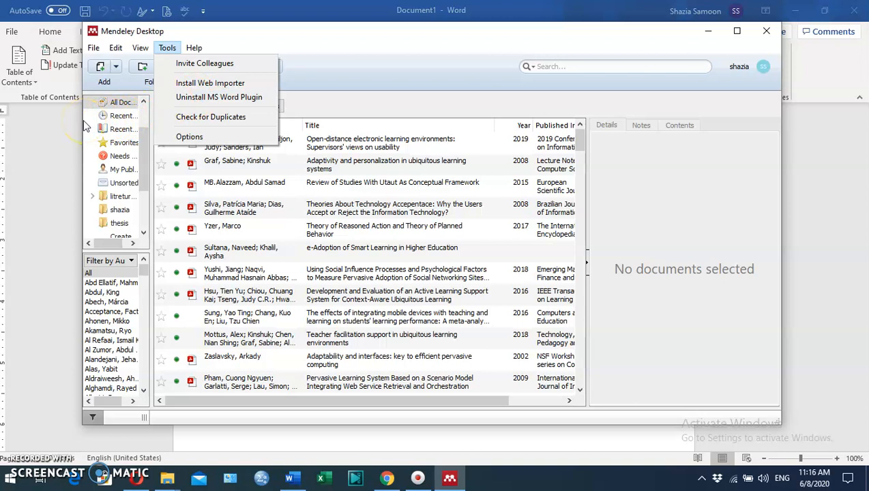
left_click(41, 178)
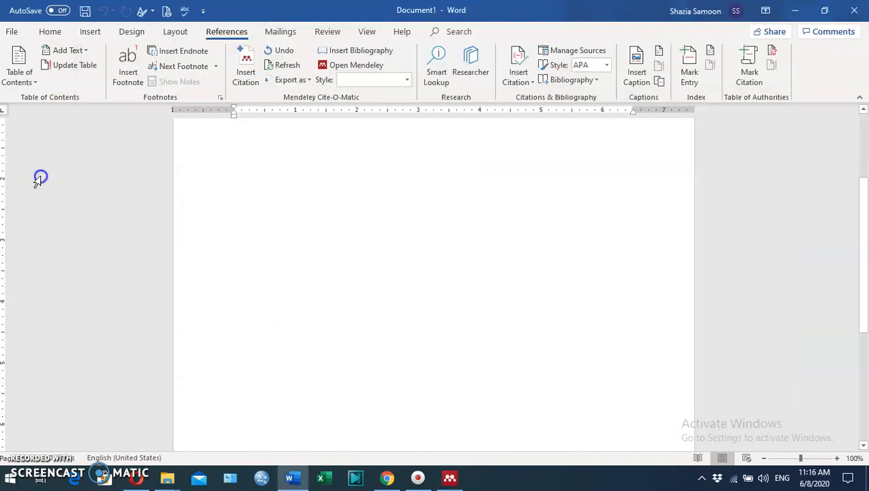
Step: Begin a Mendeley citation at the start of the Word document and go to the Mendeley library to choose a source
left_click(366, 198)
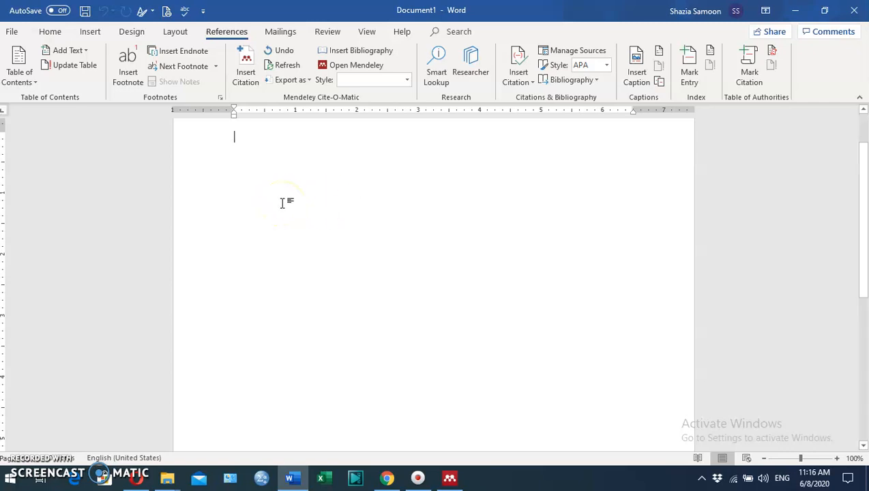
left_click(240, 77)
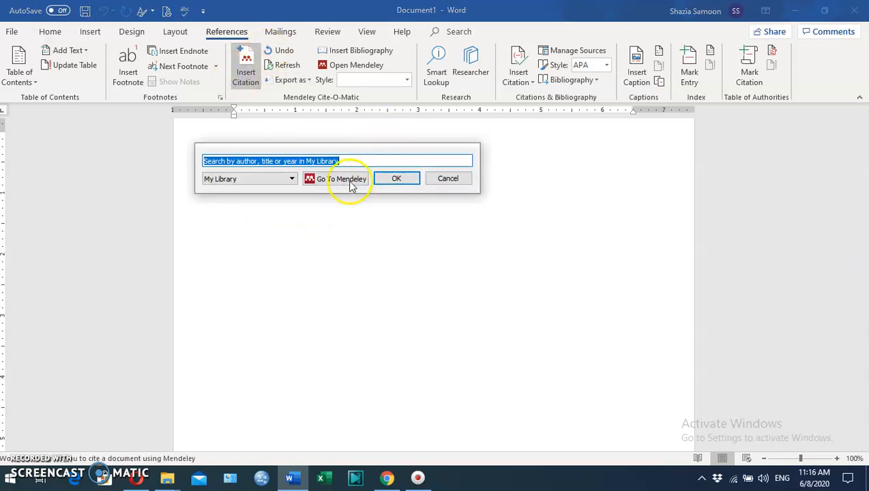
left_click(341, 180)
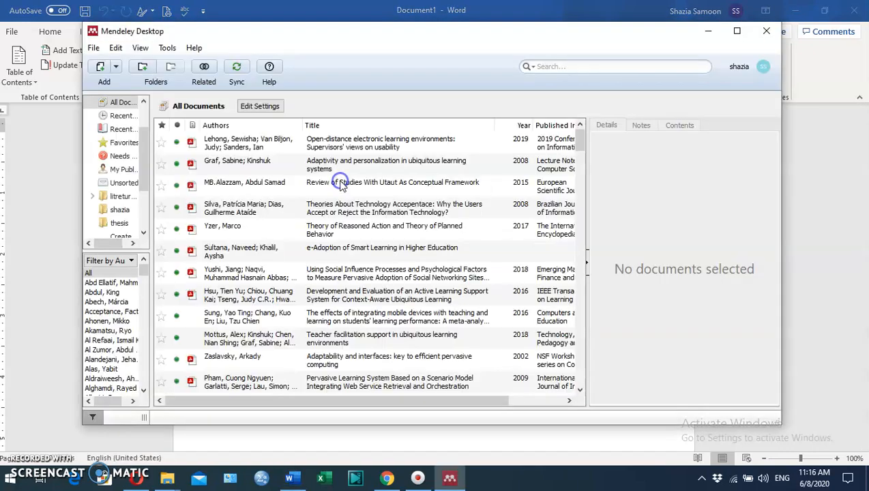
Step: Add the PDF "IHITES-Volume 1-Issue 1- Page 23-25" from the Downloads folder to the Mendeley library
left_click(101, 70)
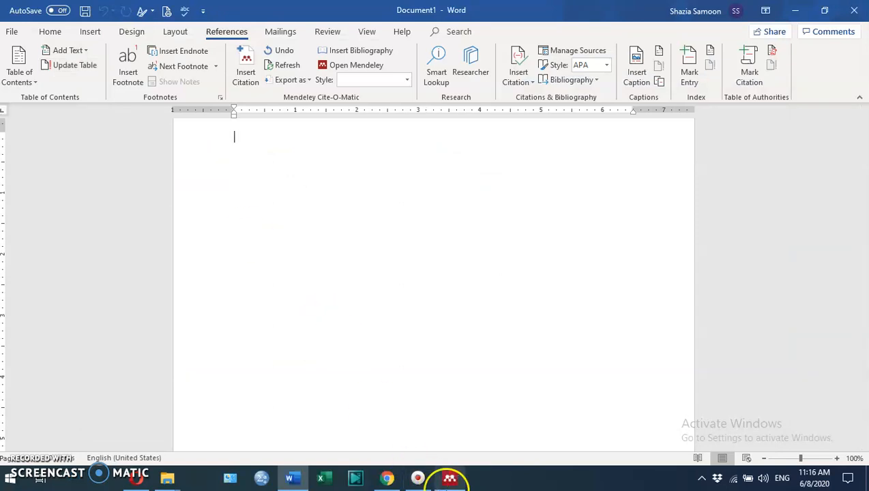
left_click(450, 479)
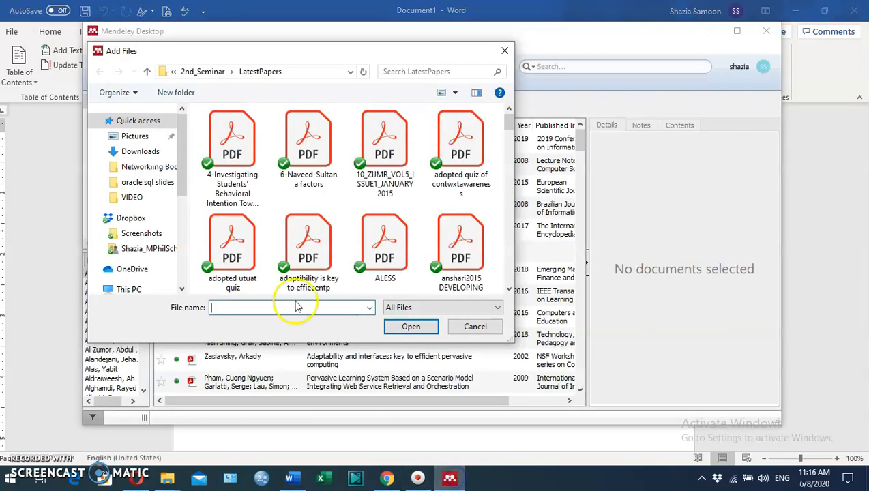
left_click(147, 153)
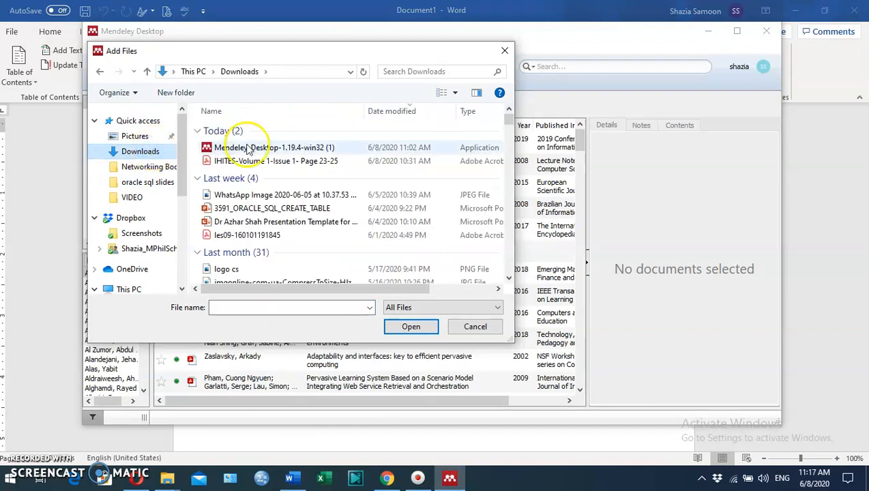
left_click(286, 162)
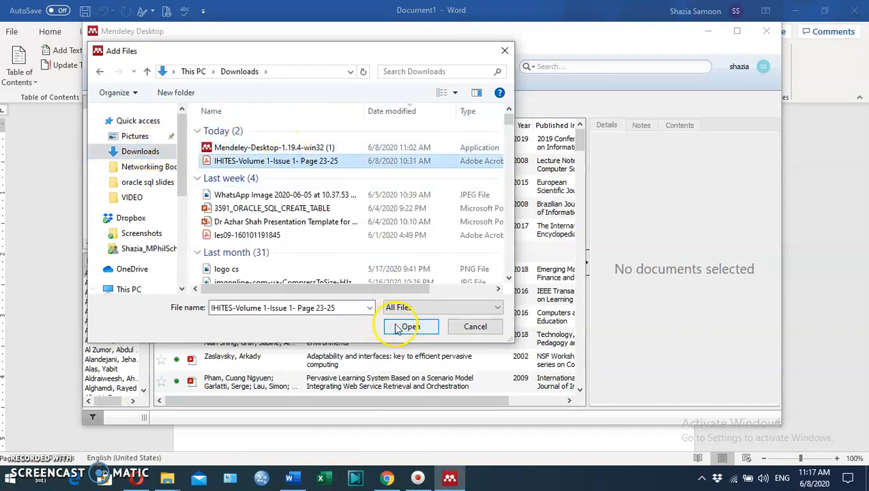
left_click(398, 328)
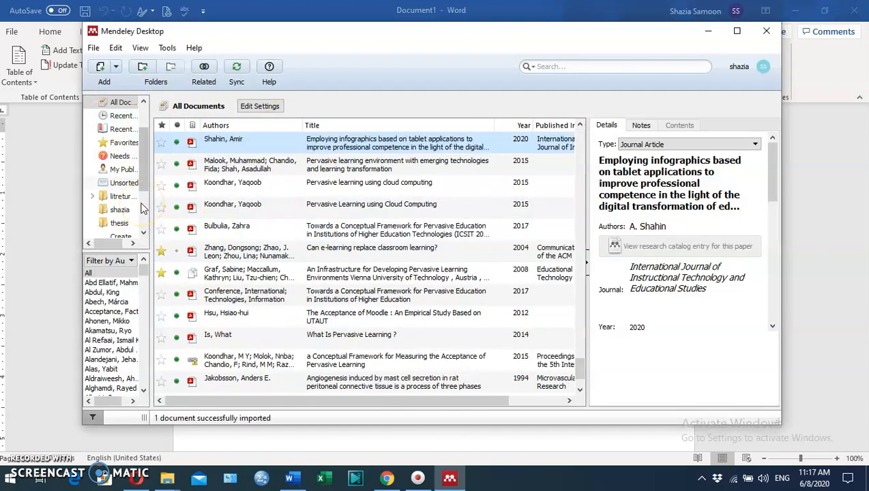
left_click(275, 167)
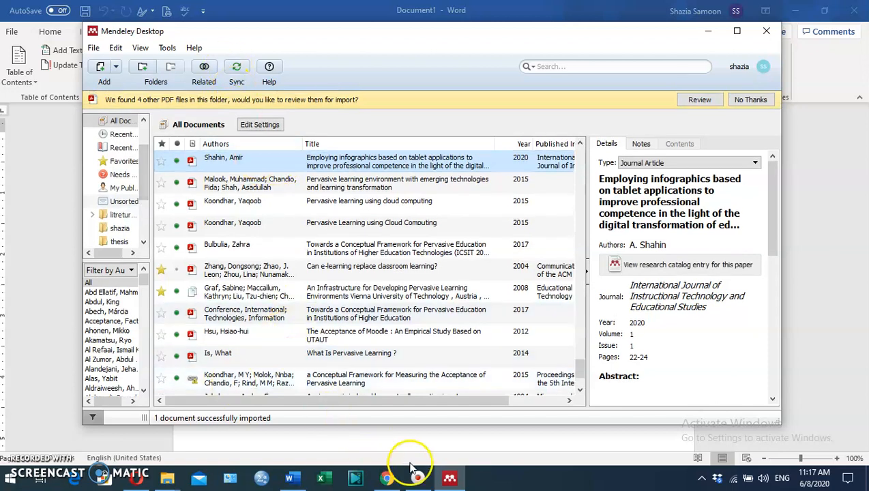
Step: Insert a Mendeley citation for the paper "Employing infographics based on tablet applications..." at the start of the Word document
left_click(289, 480)
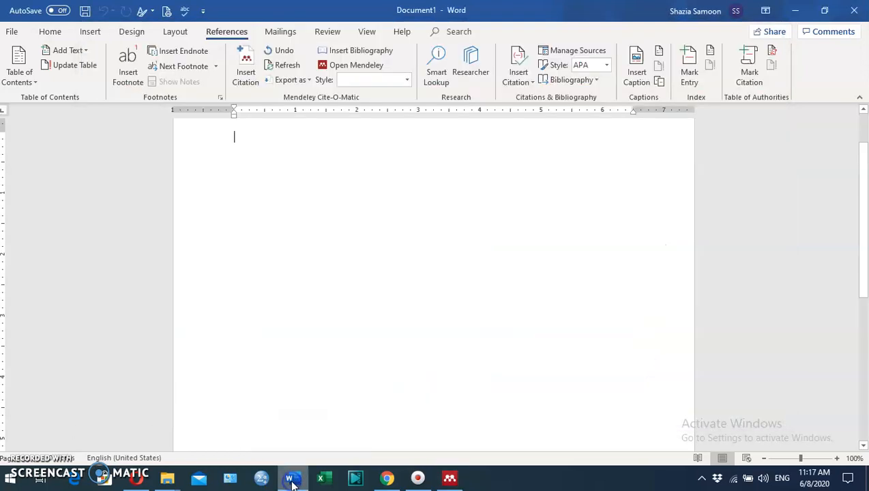
left_click(243, 75)
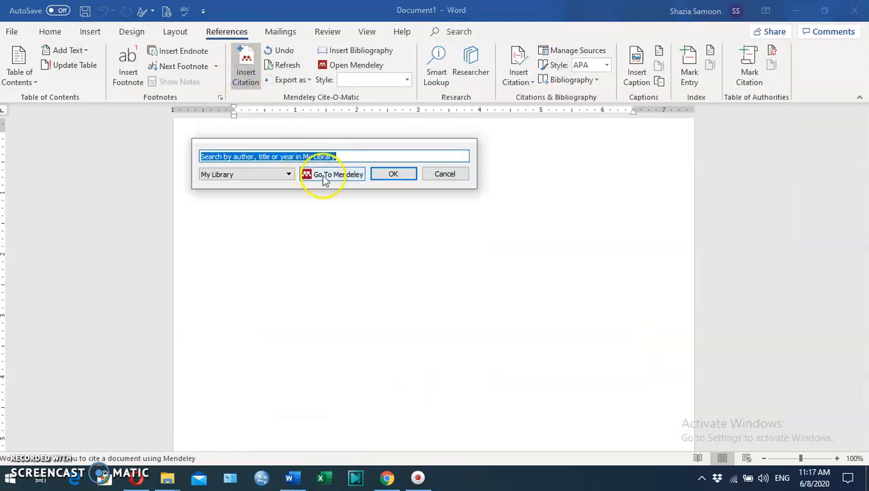
left_click(325, 175)
left_click(252, 159)
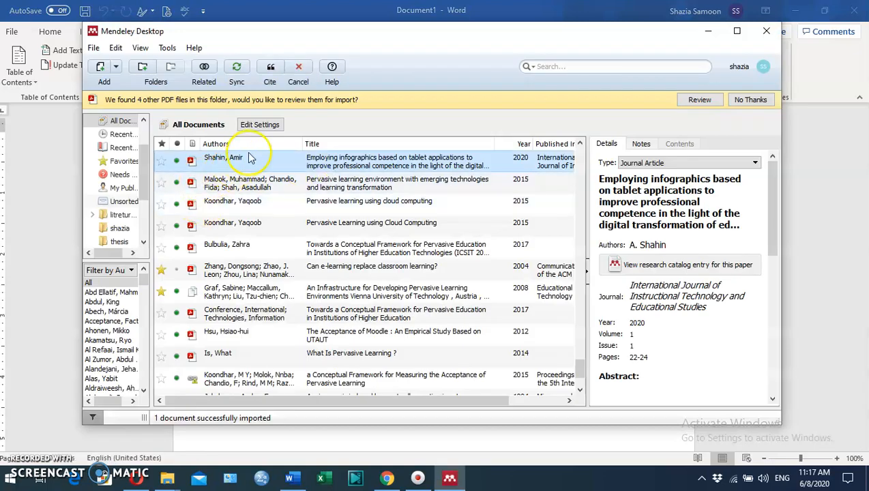
left_click(269, 68)
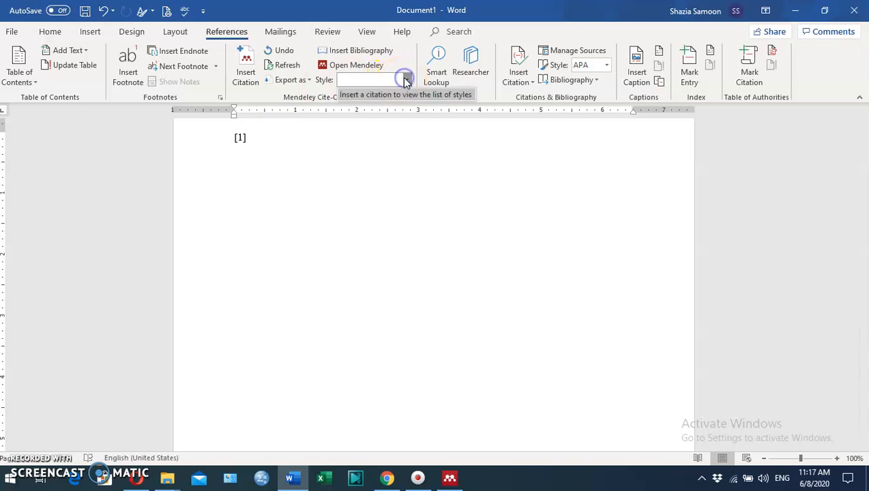
Step: Add three blank lines above the inserted citation
left_click(234, 138)
key("Return")
key("Return")
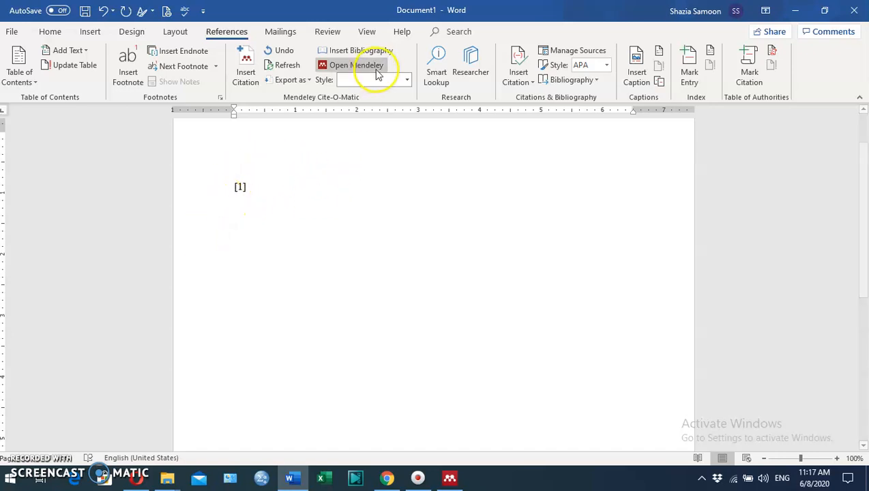
left_click(238, 226)
left_click(299, 176)
key("Return")
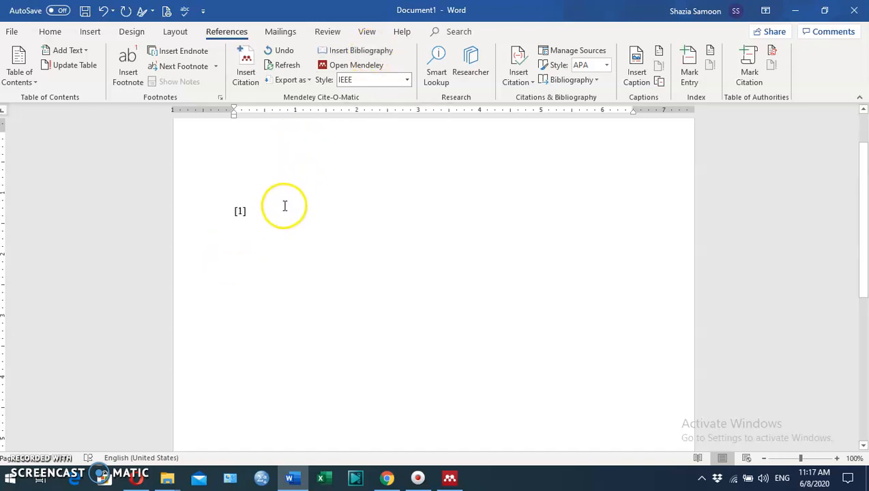
Step: Add the heading "Refences" below the citation and insert the Mendeley bibliography under it
key("Return")
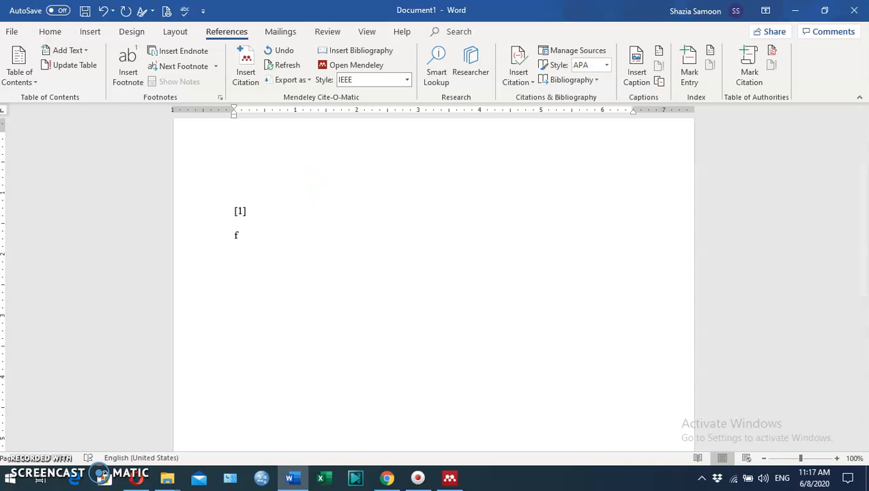
type("refe")
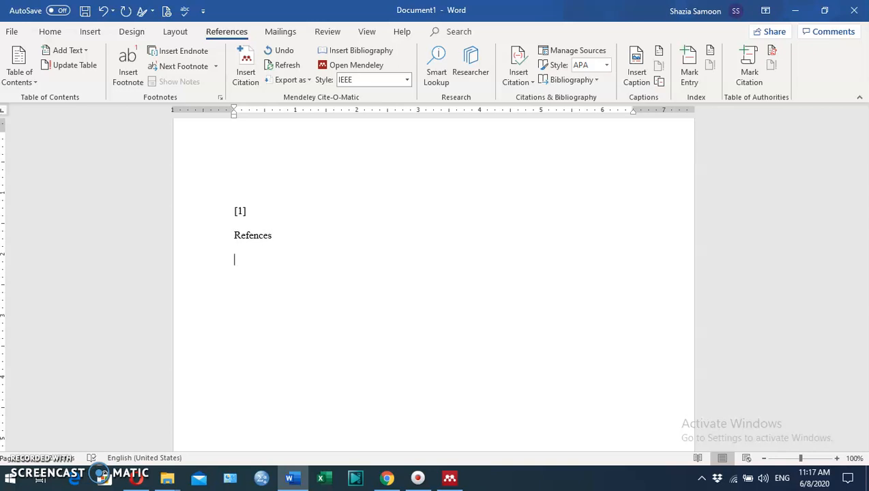
left_click(356, 51)
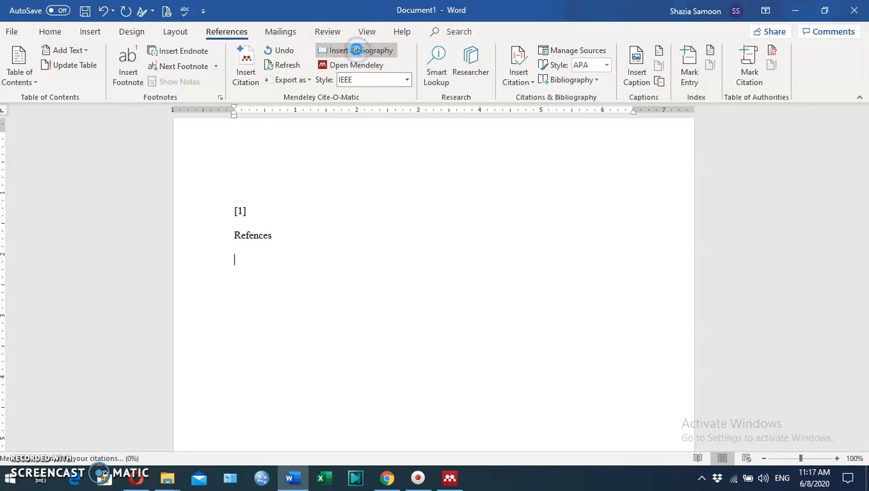
scroll(254, 80, "down", 4)
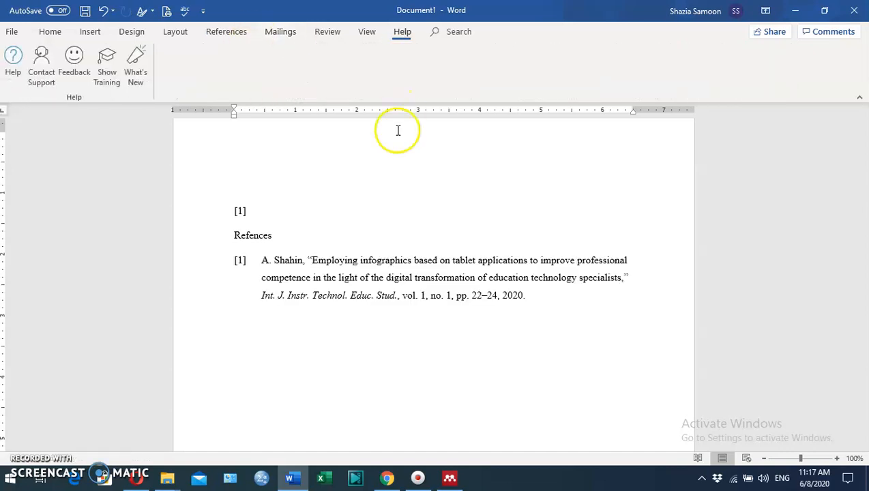
Step: Add four blank lines between the in-text citation and the "Refences" heading
left_click(292, 234)
left_click(231, 237)
key("Return")
key("Return")
key("Return")
key("Return")
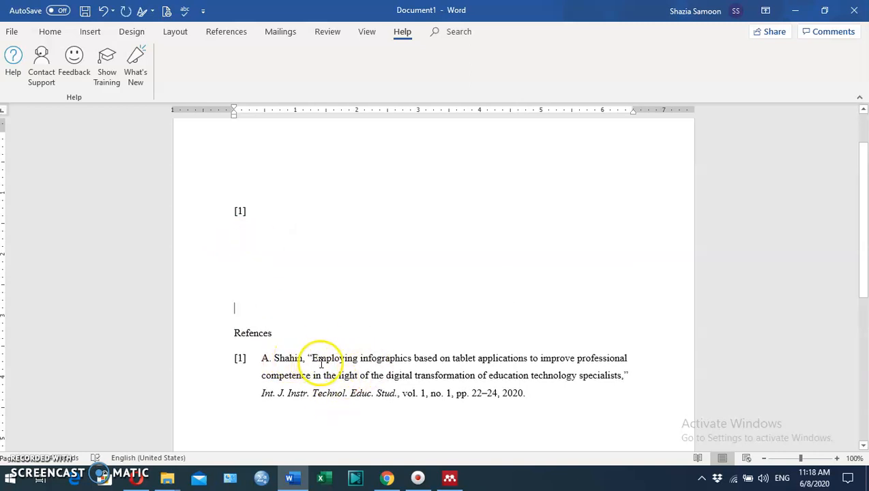
left_click(227, 210)
left_click(256, 199)
left_click(291, 202)
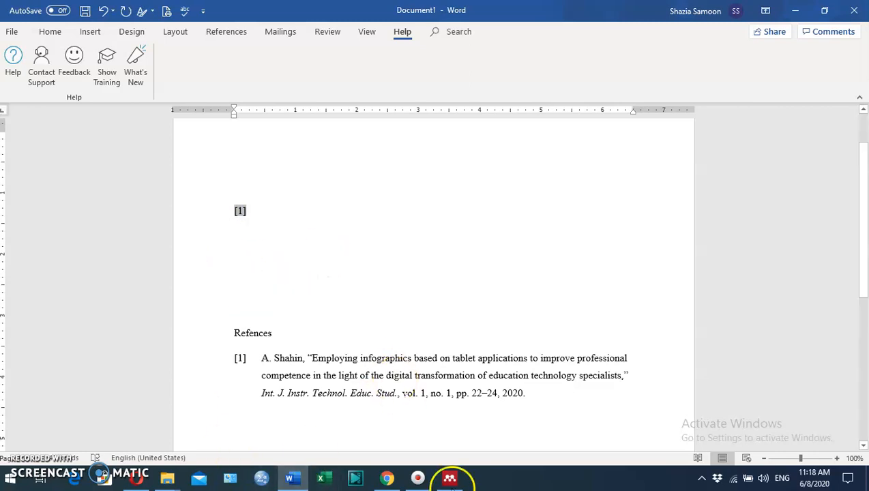
Step: Switch to Mendeley Desktop, open the cited infographics paper in a maximized window, and go to its second page
left_click(450, 481)
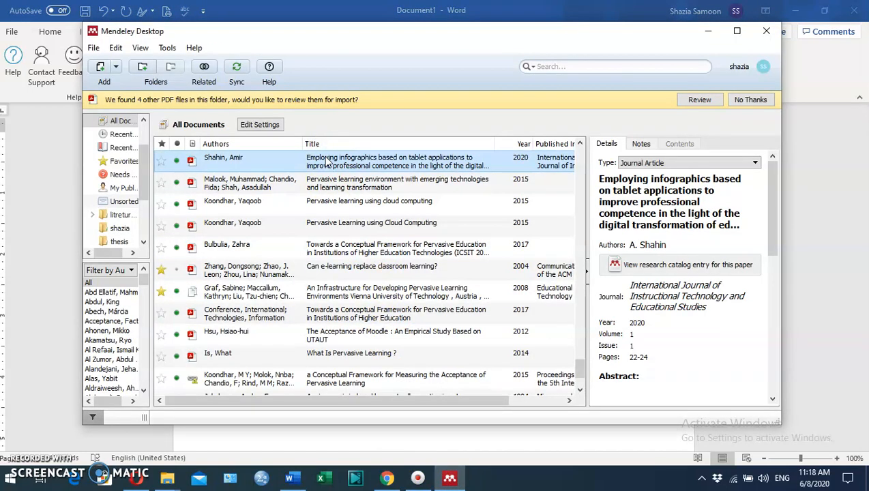
double_click(327, 162)
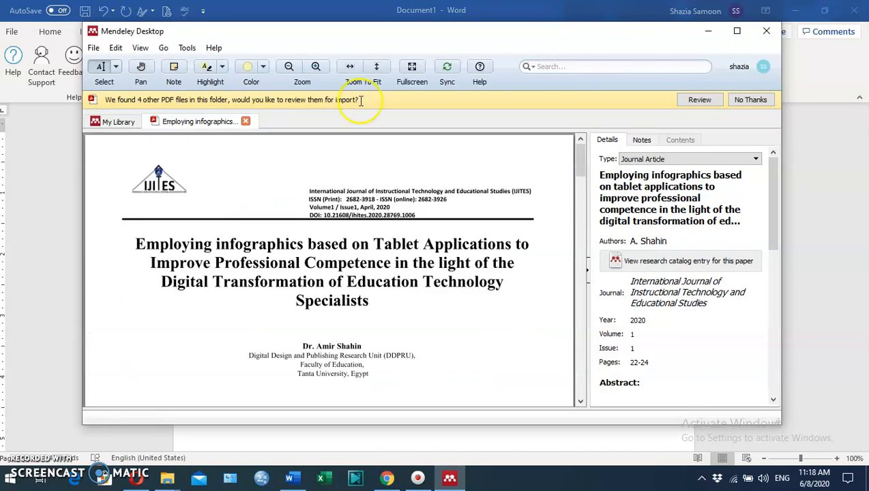
left_click(736, 30)
left_click_drag(670, 136, 676, 206)
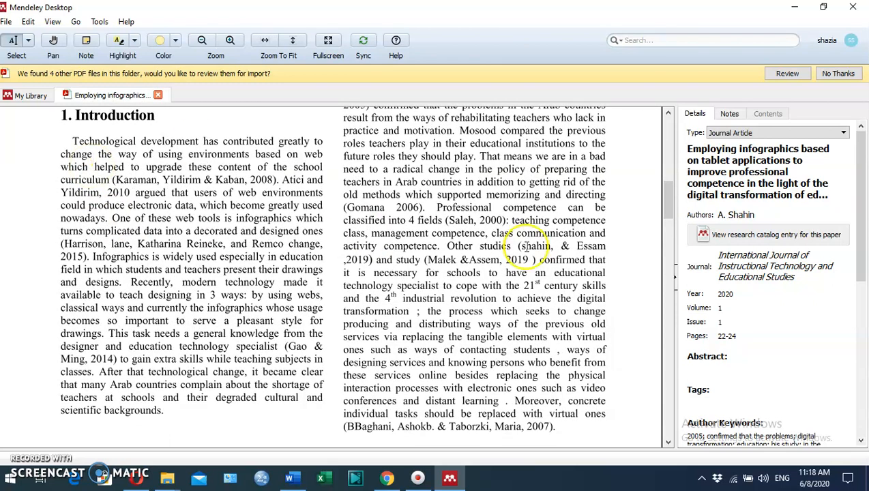
left_click(665, 197)
left_click_drag(669, 203, 688, 273)
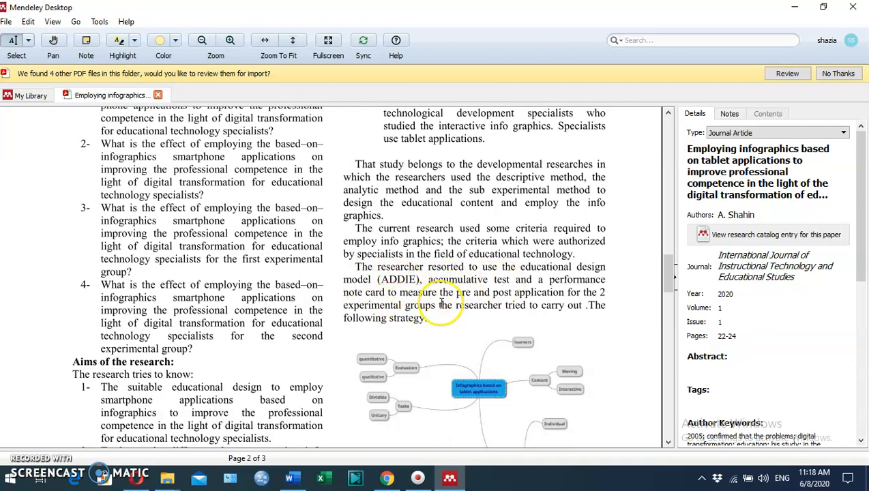
Step: Copy the paragraph starting "The researcher resorted to use the educational design" from the paper and paste it before citation [1] in Word
left_click_drag(355, 268, 424, 325)
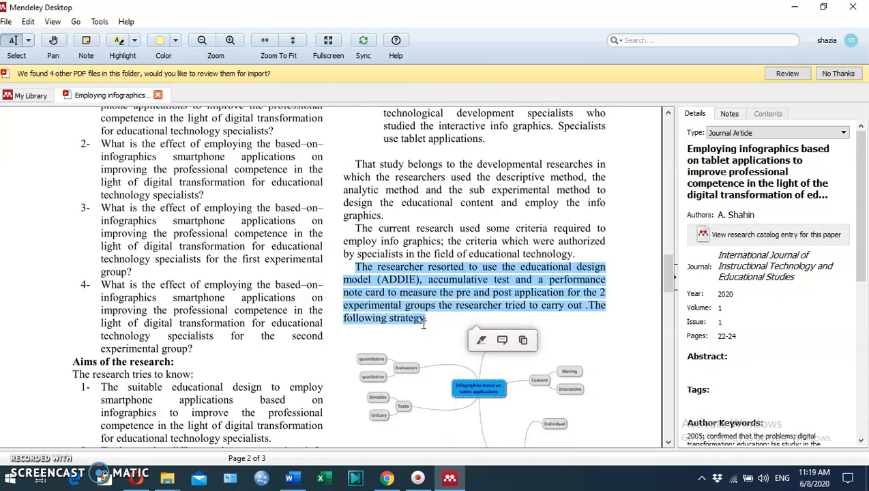
left_click(289, 477)
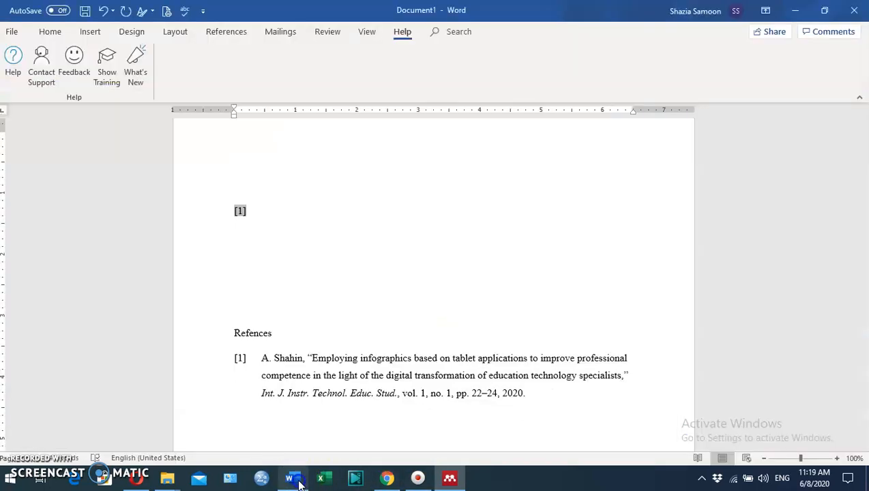
left_click(230, 213)
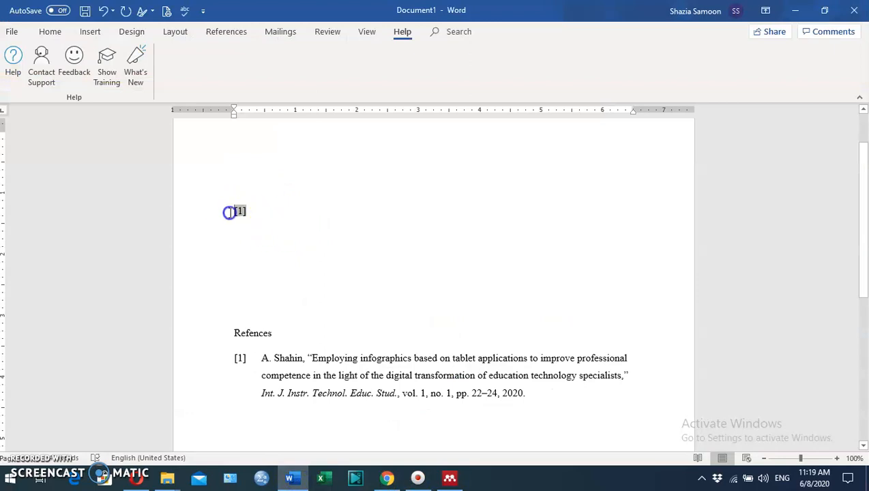
key("ctrl+v")
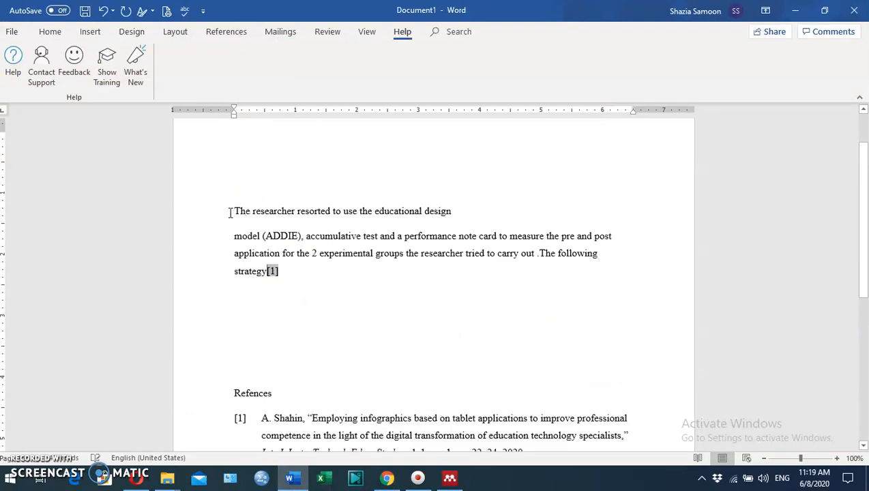
Step: Remove the paragraph break before "model (ADDIE)" in the pasted text and add a blank line above the paragraph
left_click(232, 236)
left_click(234, 212)
left_click(233, 237)
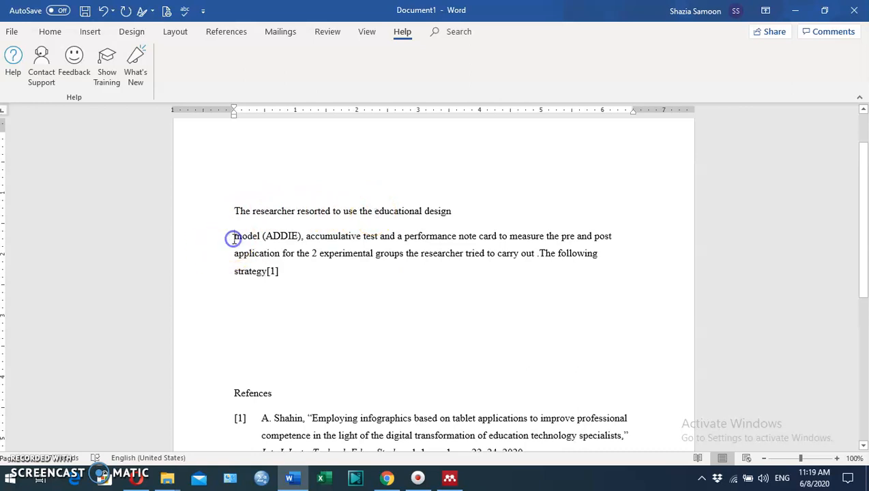
key("BackSpace")
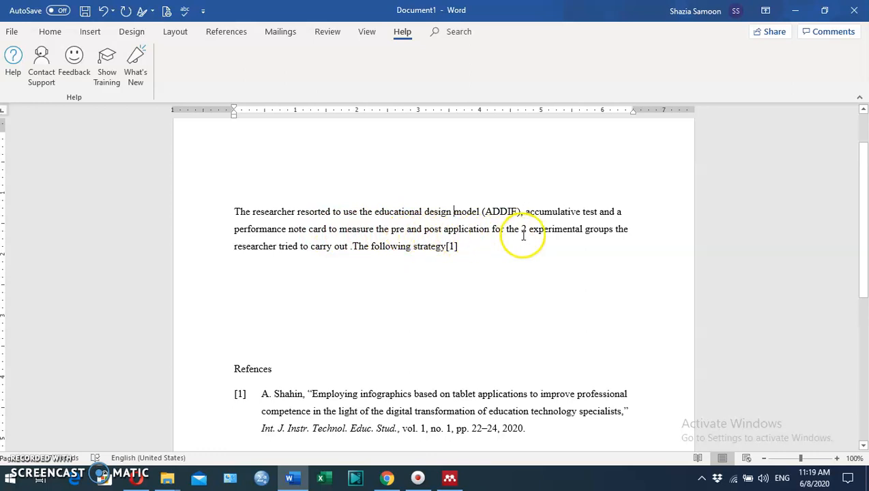
left_click(232, 210)
key("Return")
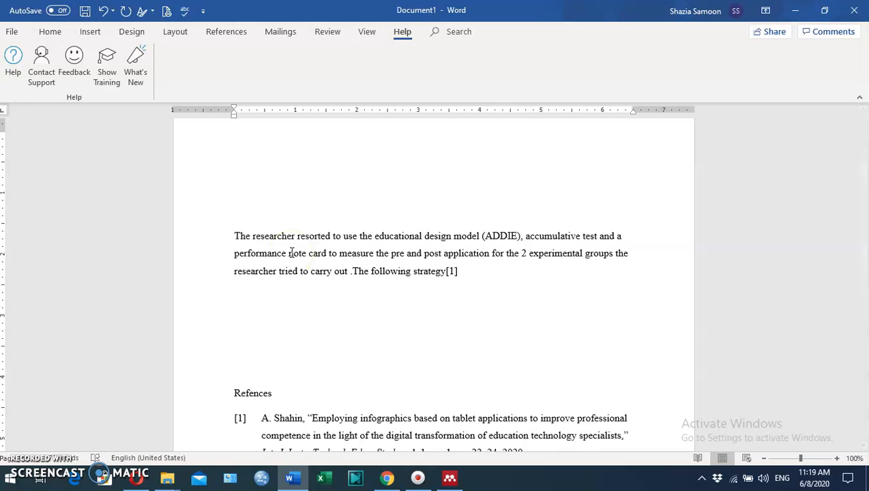
Step: Check the synonym suggestions for the word "resorted" and close them without replacing it
left_click(305, 236)
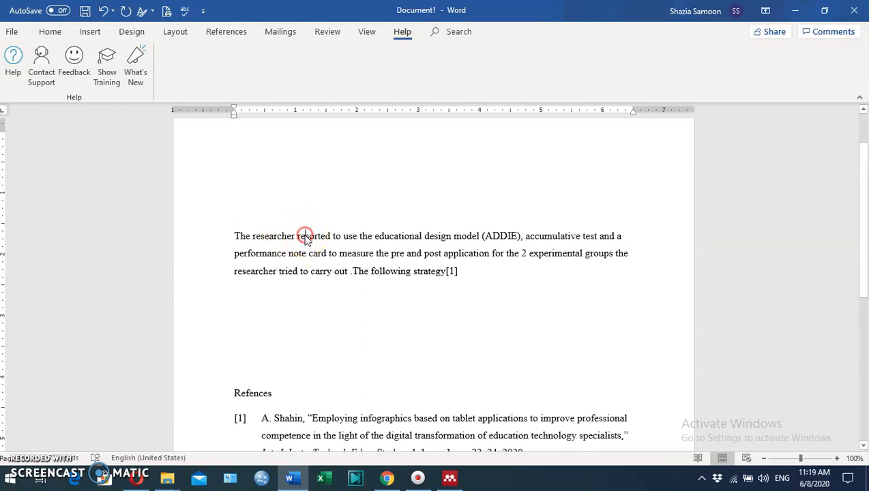
right_click(306, 236)
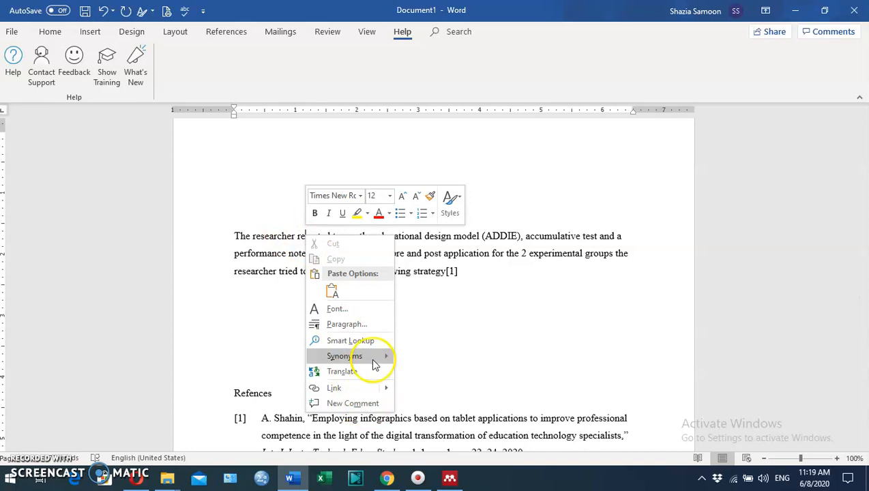
mouse_move(375, 364)
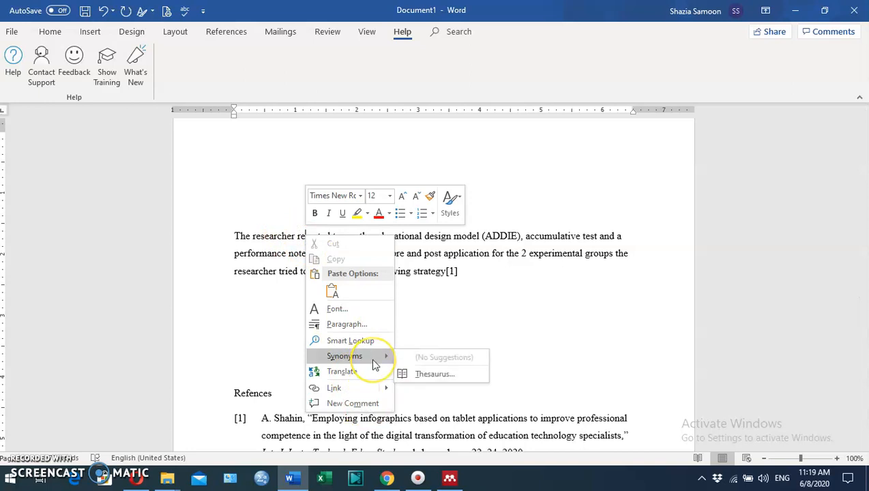
left_click(266, 338)
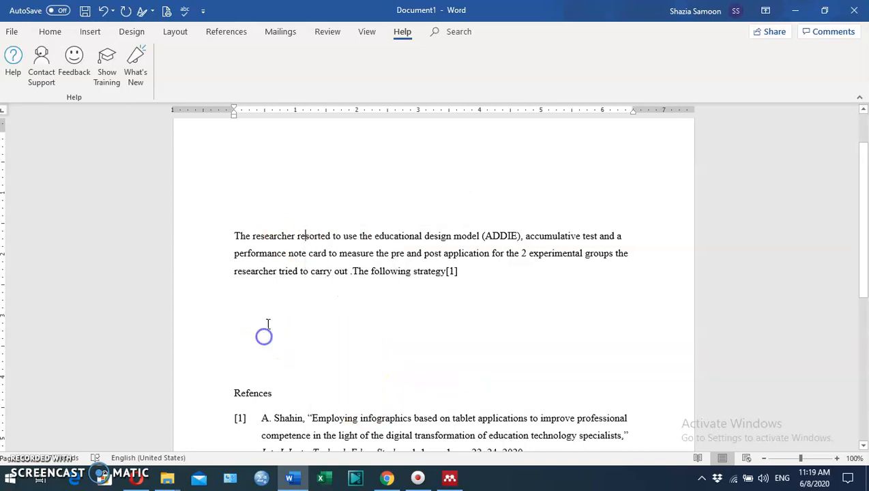
Step: Replace the word "resorted" with "exlpred that" after "The researcher" in the pasted sentence
left_click(329, 235)
key("BackSpace")
key("BackSpace")
key("BackSpace")
key("BackSpace")
key("BackSpace")
key("BackSpace")
key("BackSpace")
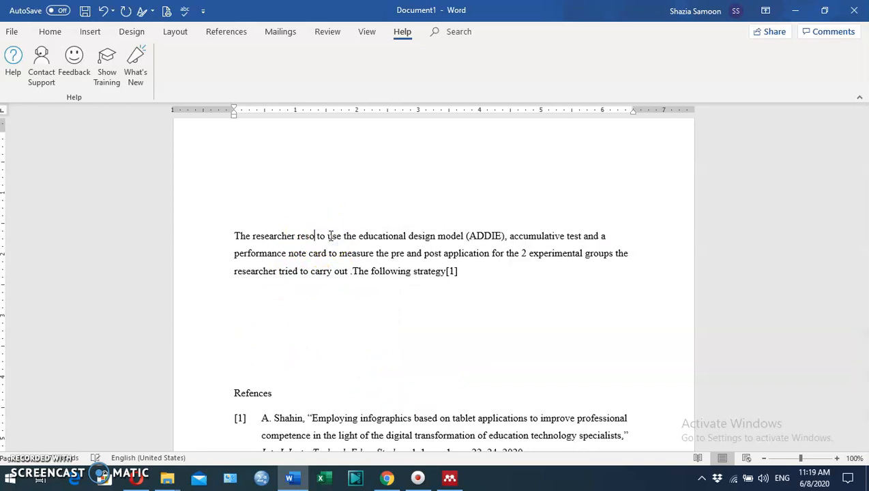
key("BackSpace")
key("BackSpace")
key("BackSpace")
key("BackSpace")
key("BackSpace")
key("BackSpace")
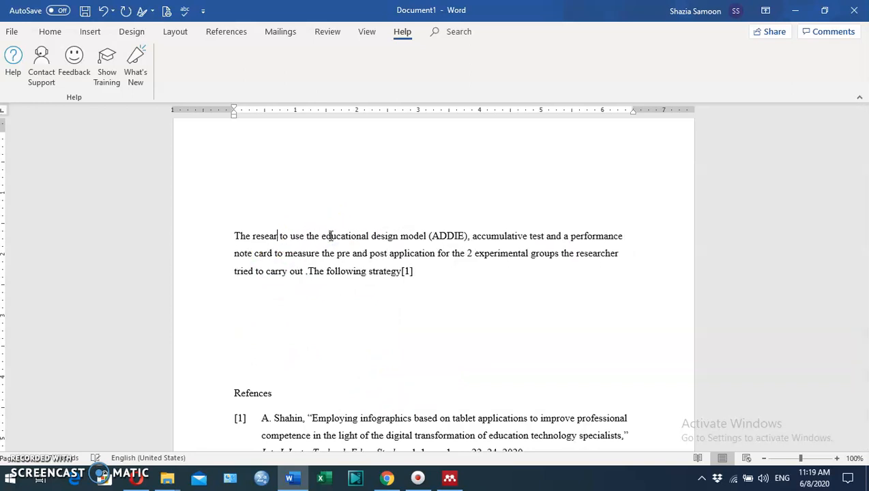
type("cher")
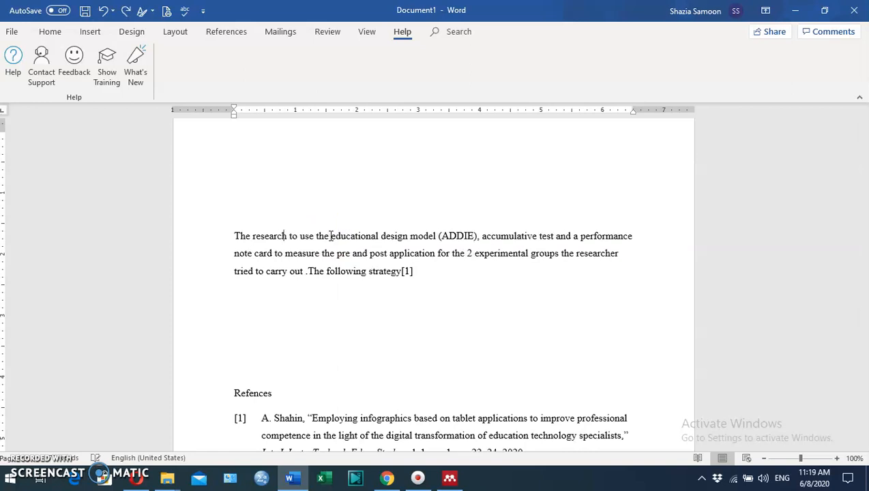
type(" exlp")
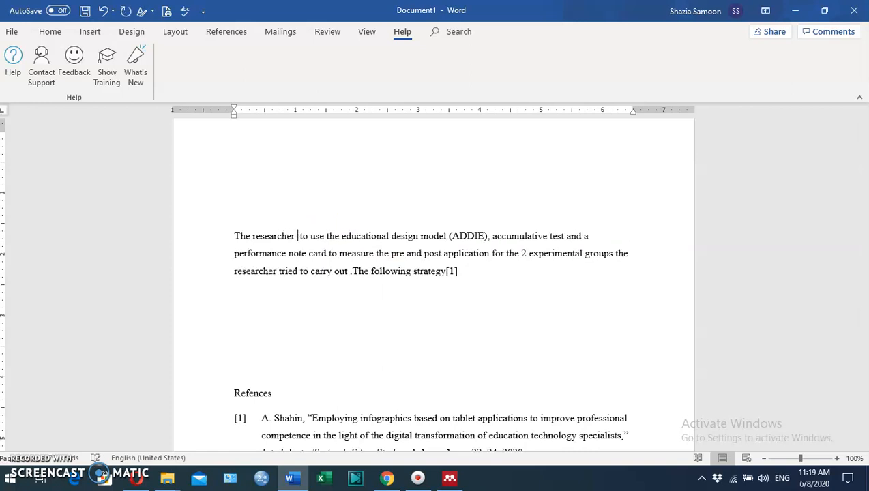
type("re")
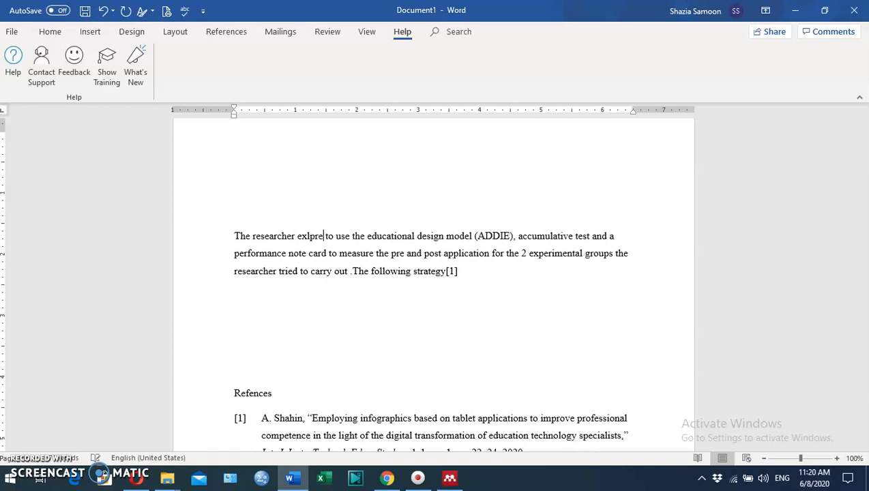
type("s")
key("BackSpace")
type("d tha")
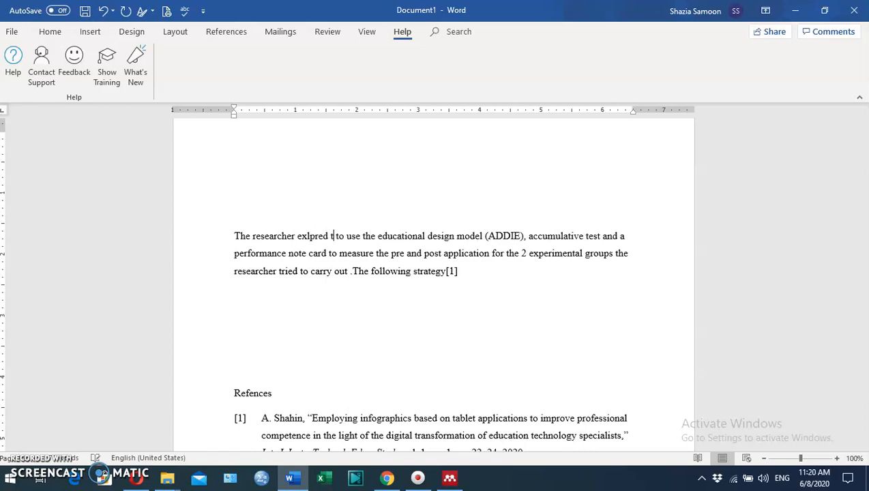
type("t")
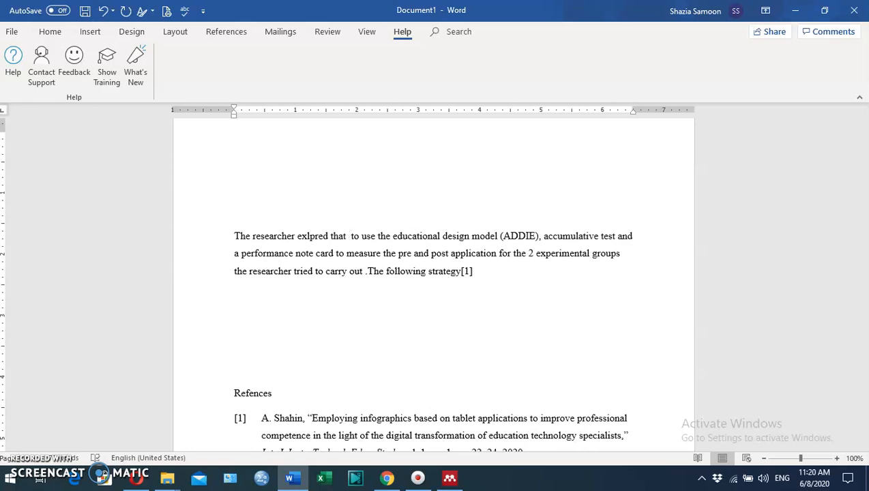
key("BackSpace")
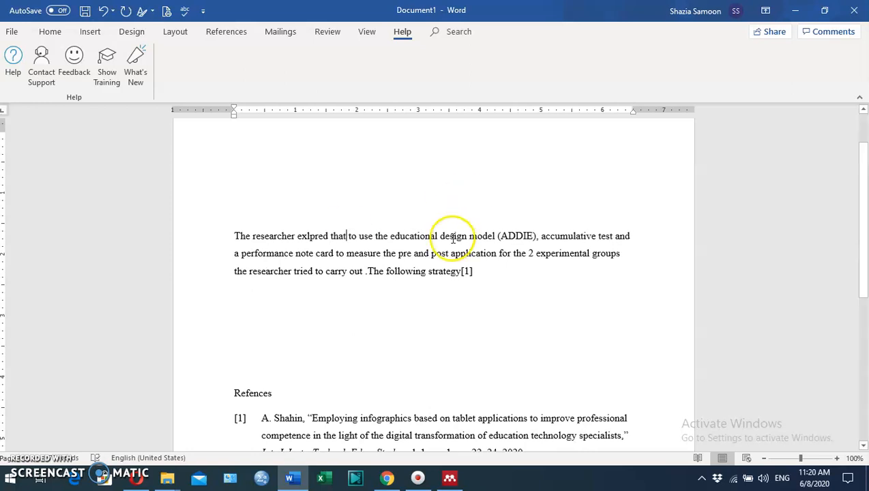
Step: Replace the comma after "(ADDIE)" with the text "I most use to meature the performance ofy application"
left_click(537, 237)
type("I mos")
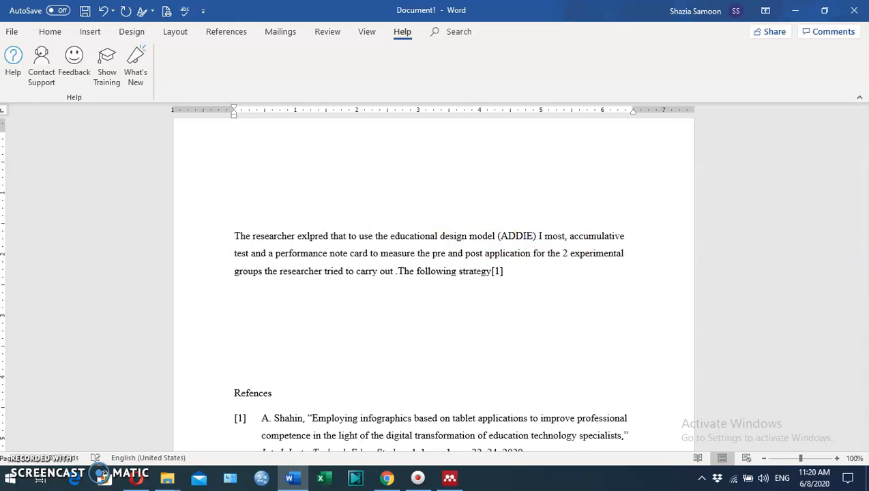
type("t")
key("Delete")
key("Delete")
type("use to meatur")
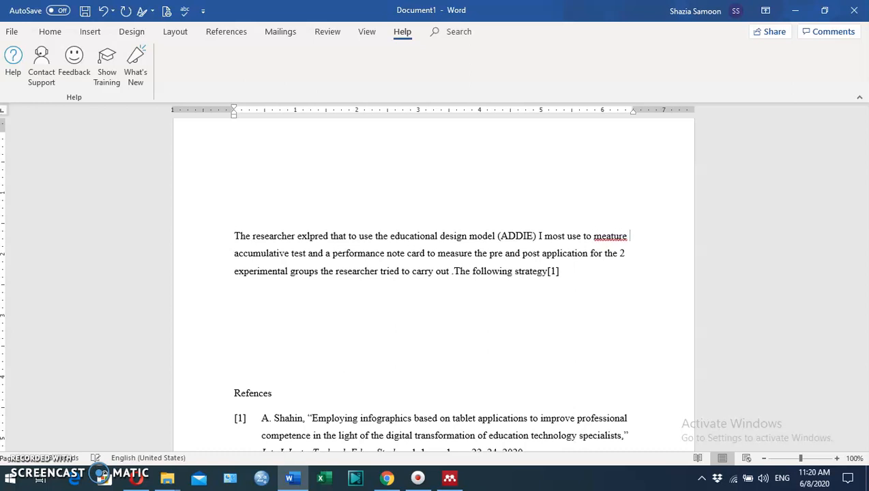
type("he")
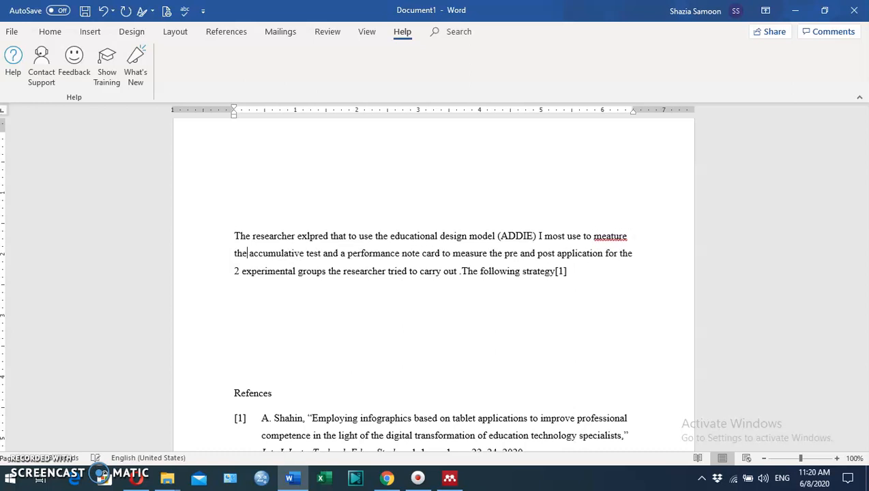
type(" performance ofy a")
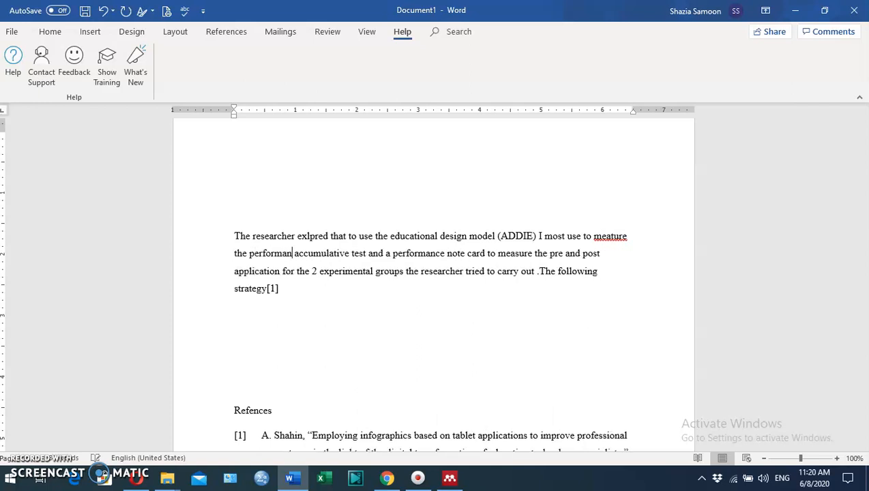
type("pplicat")
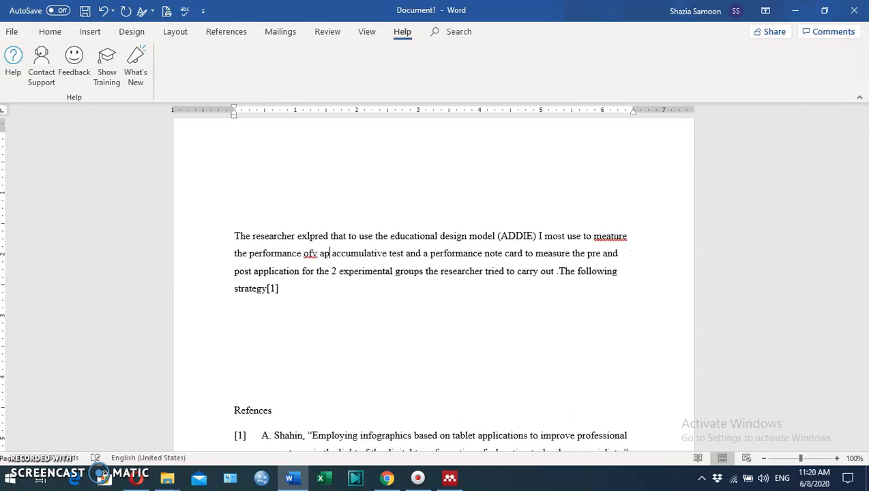
type("ion")
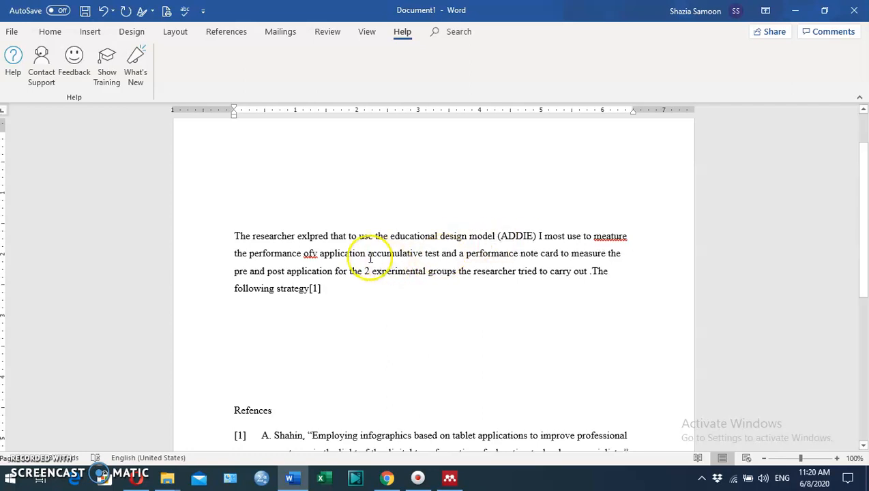
Step: Delete the remaining copied text from "accumulative test" through "The following strategy", keeping citation [1]
left_click(364, 288, "shift")
left_click_drag(364, 288, 307, 291)
key("Delete")
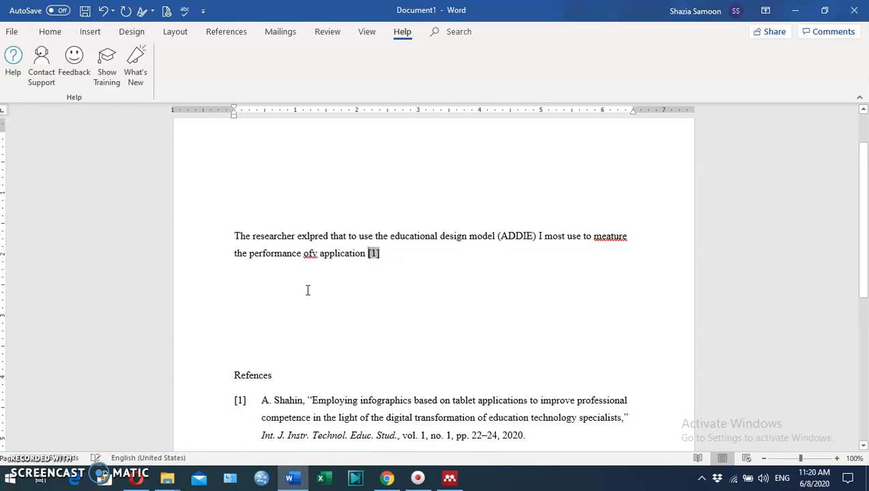
Step: Correct "ofy" to "of" and replace the misspelled "meature" with the spelling suggestion "measure"
left_click(318, 254)
key("BackSpace")
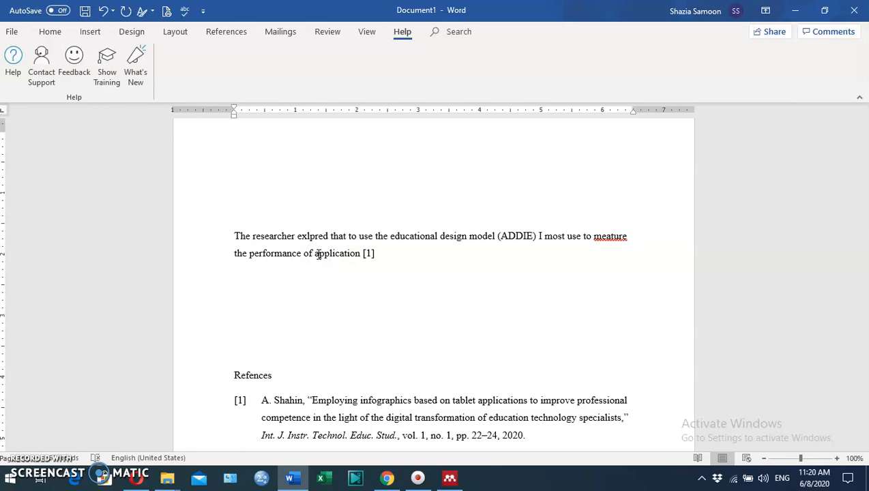
left_click(603, 238)
right_click(603, 244)
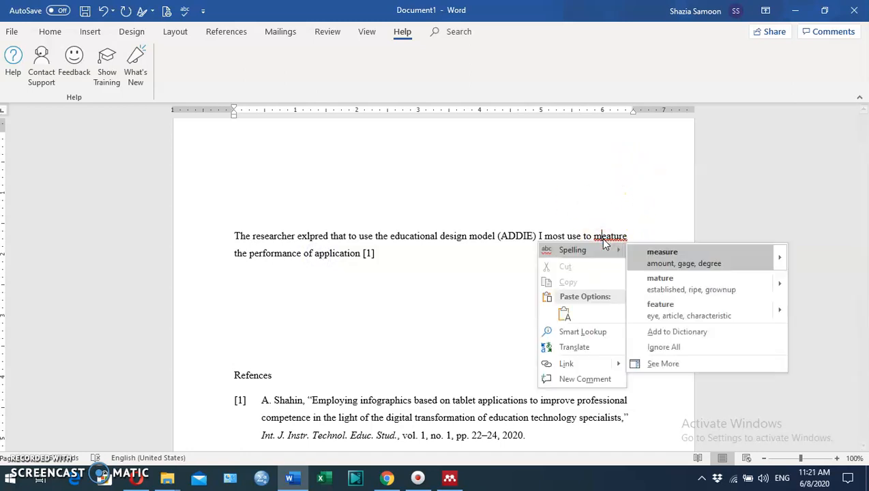
left_click(644, 256)
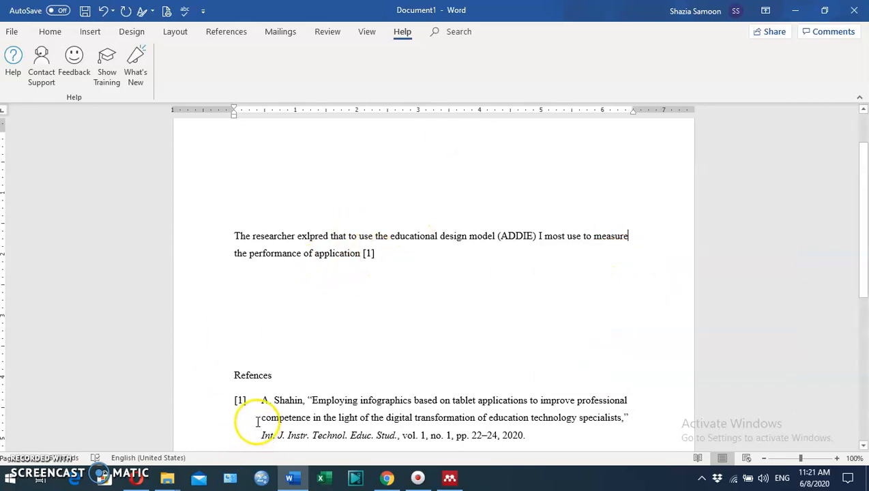
Step: Add a period after citation [1] and start a new paragraph below the sentence
left_click(383, 257)
type(".")
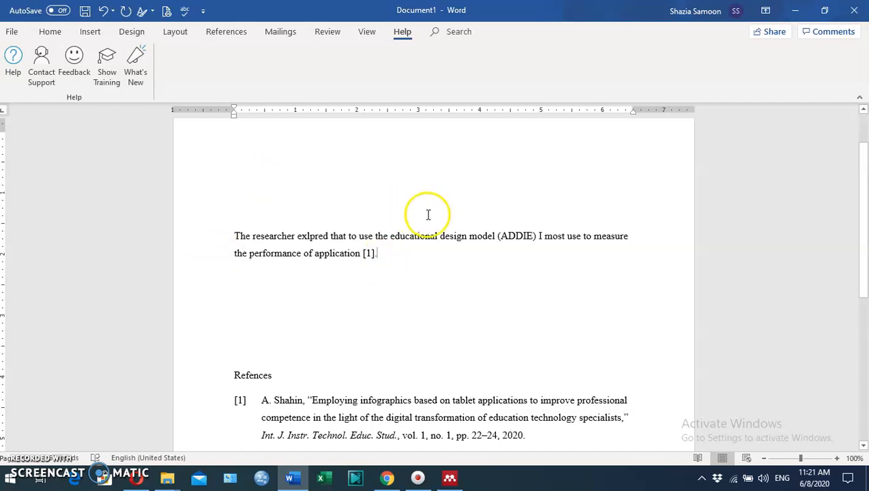
key("Return")
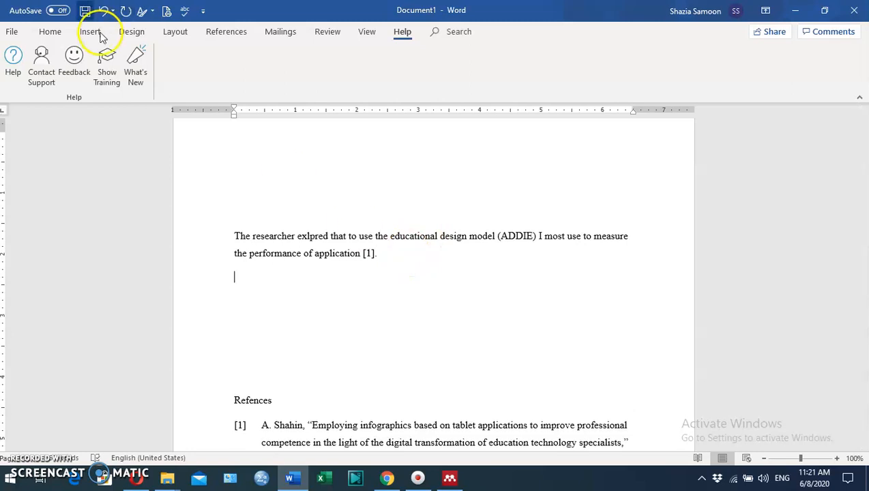
Step: Insert a Mendeley citation in the new paragraph for the 2015 paper "Pervasive learning environment with emerging technologies and learning transformation", chosen in Mendeley Desktop
left_click(211, 34)
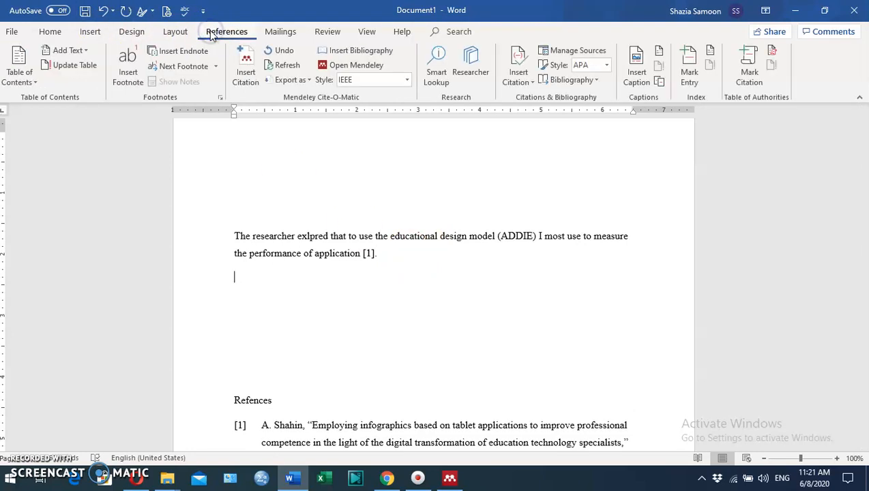
left_click(244, 76)
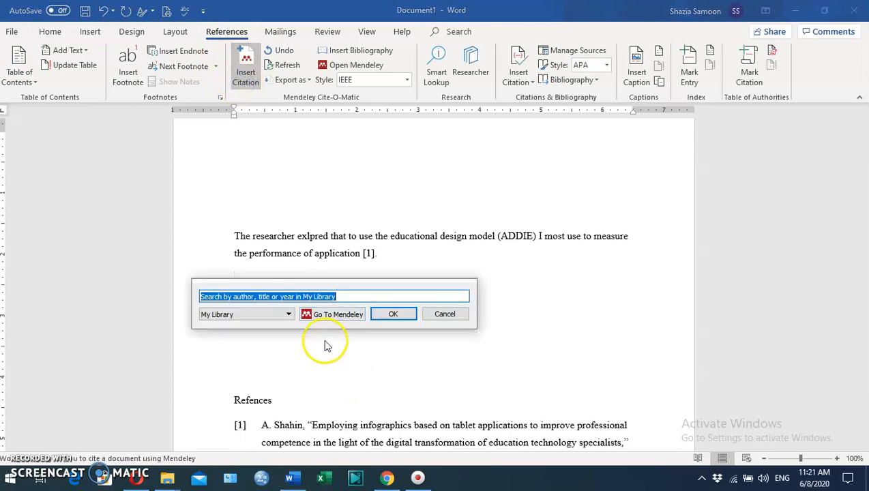
left_click(326, 315)
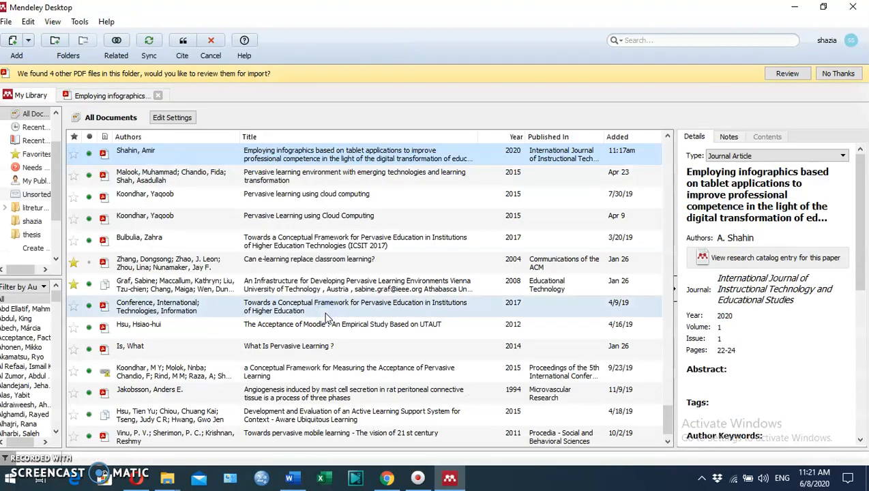
left_click(309, 184)
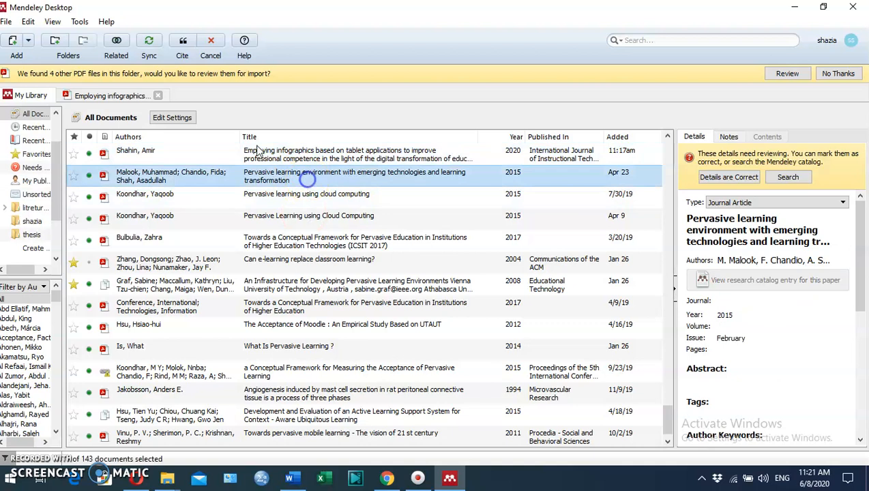
left_click(182, 43)
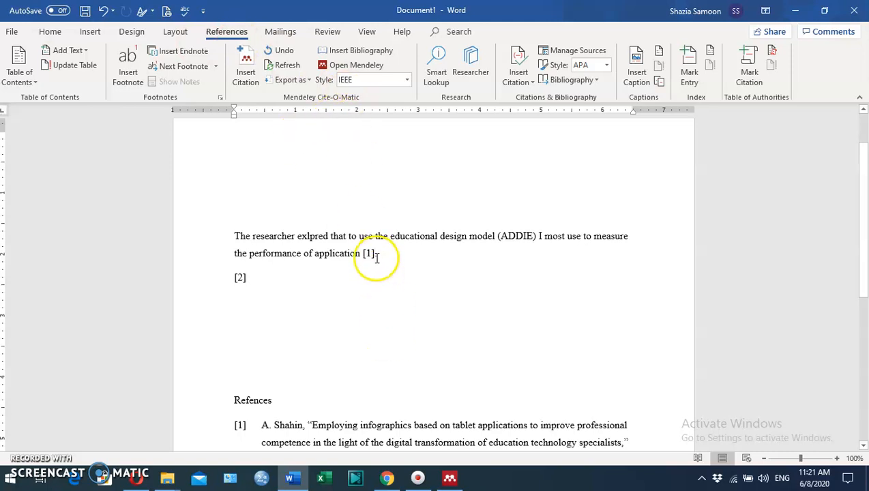
Step: Change the Mendeley citation style to American Psychological Association 6th edition
left_click(406, 80)
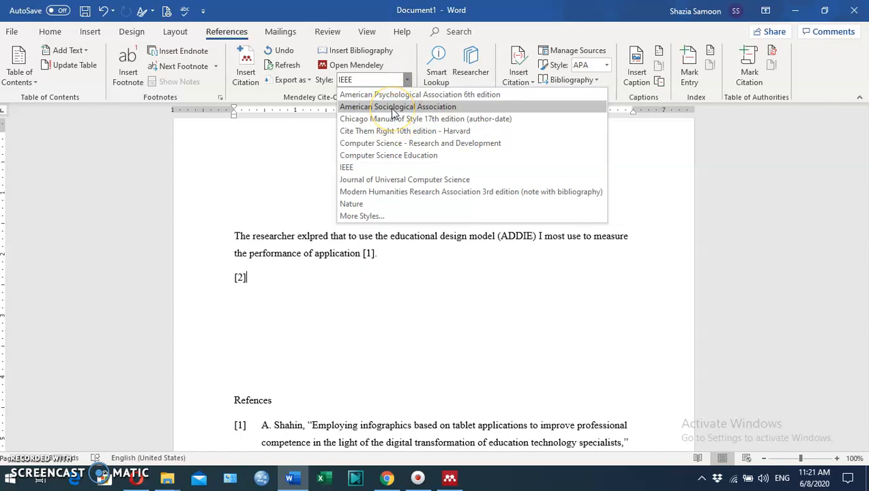
left_click(392, 97)
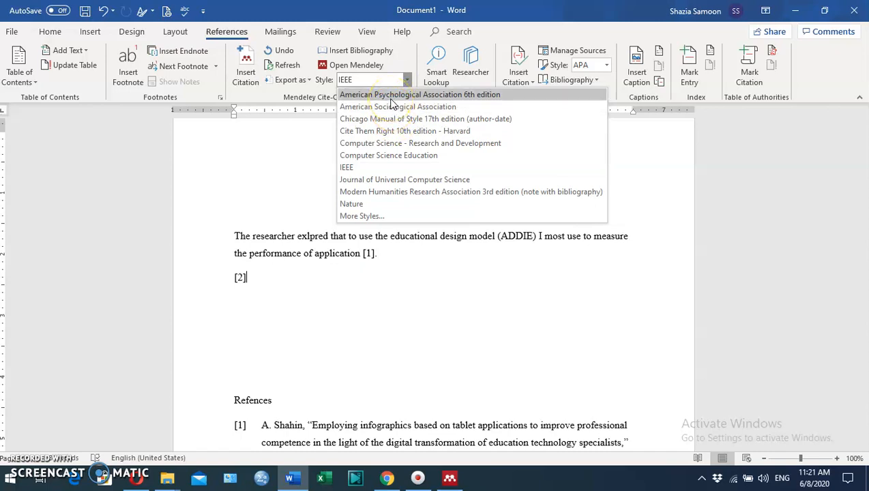